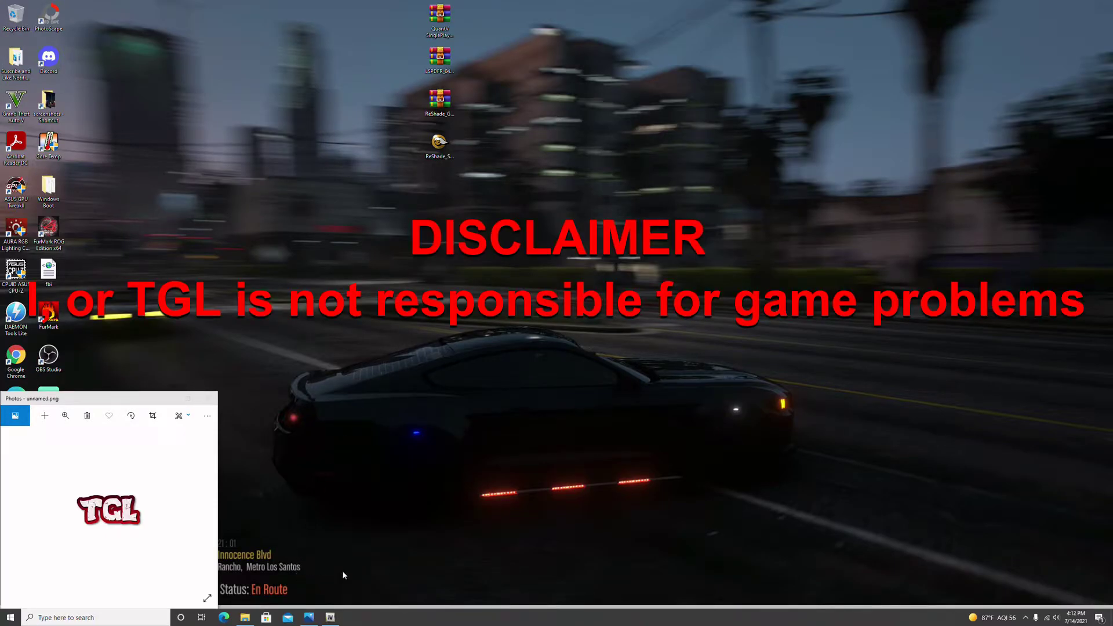
Step: Bring up OpenIV's game selection, then the Grand Theft Auto V folder in File Explorer
click(330, 618)
click(244, 619)
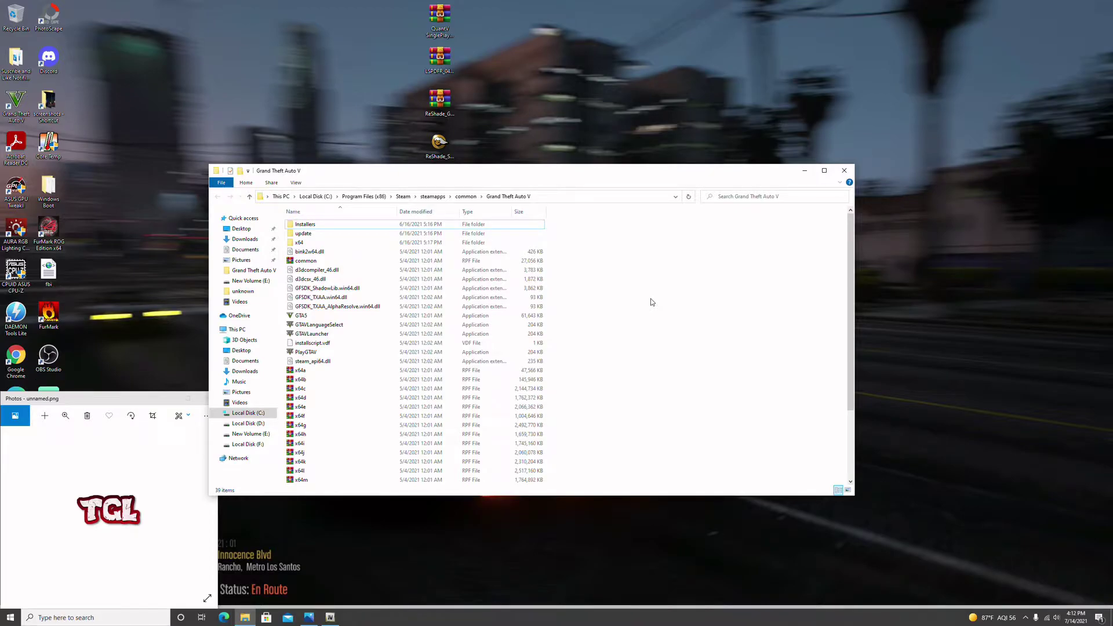
Step: Look over the Grand Theft Auto V folder and select the four mod downloads on the desktop
scroll(638, 313, down, 3)
scroll(634, 316, up, 3)
drag(485, 7, 419, 154)
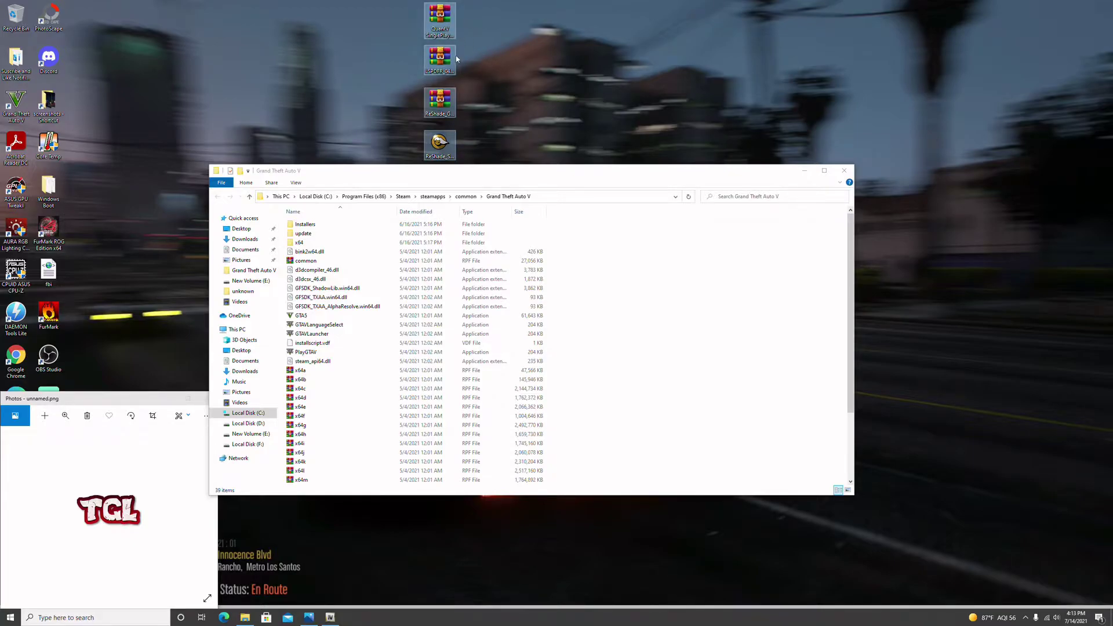
Step: Open the LSPDFR manual-install zip and drag all its contents into the Grand Theft Auto V folder
double_click(439, 69)
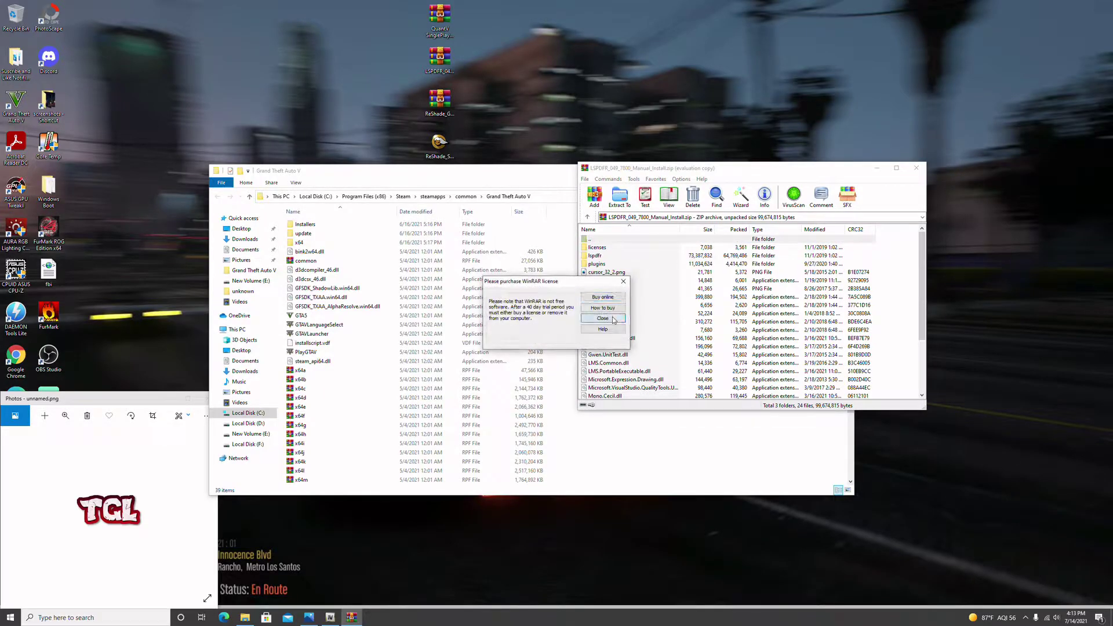
click(616, 316)
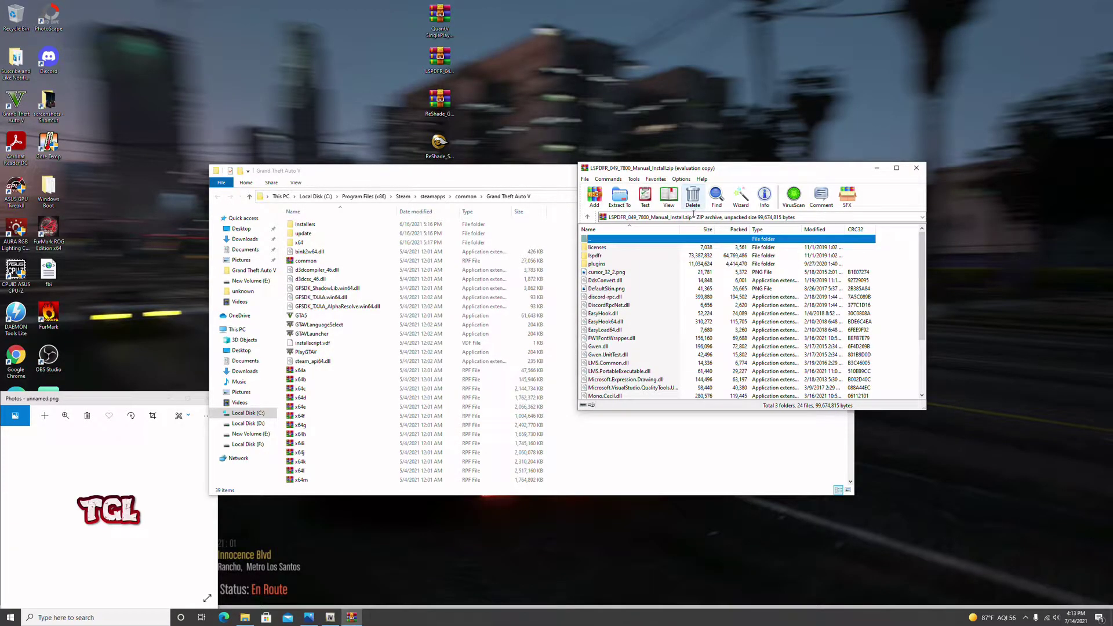
drag(766, 172, 879, 157)
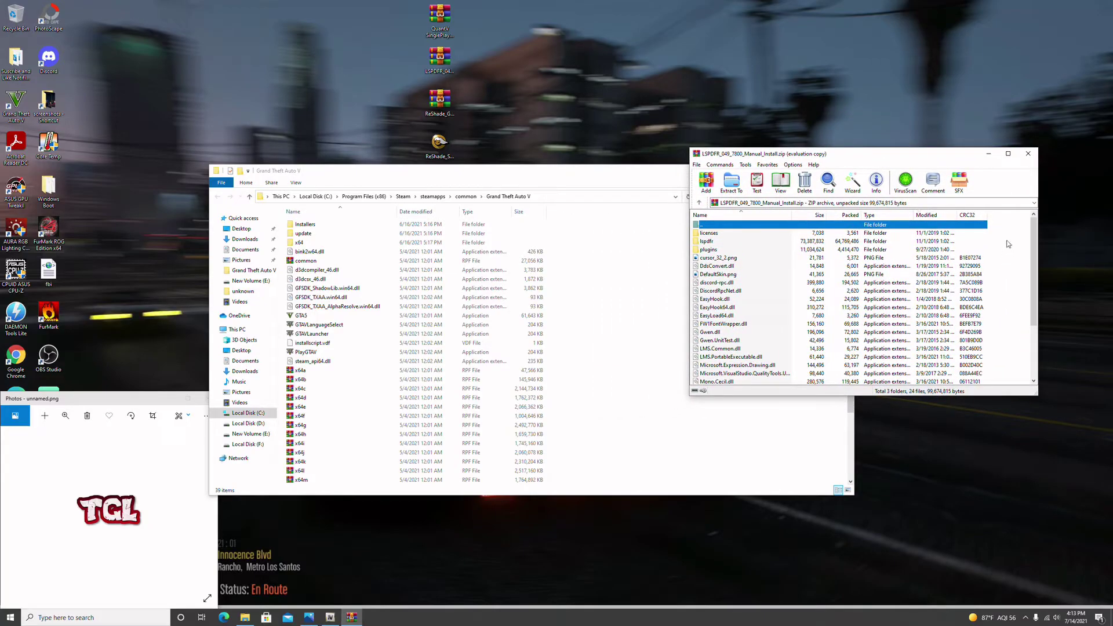
drag(996, 238, 1000, 313)
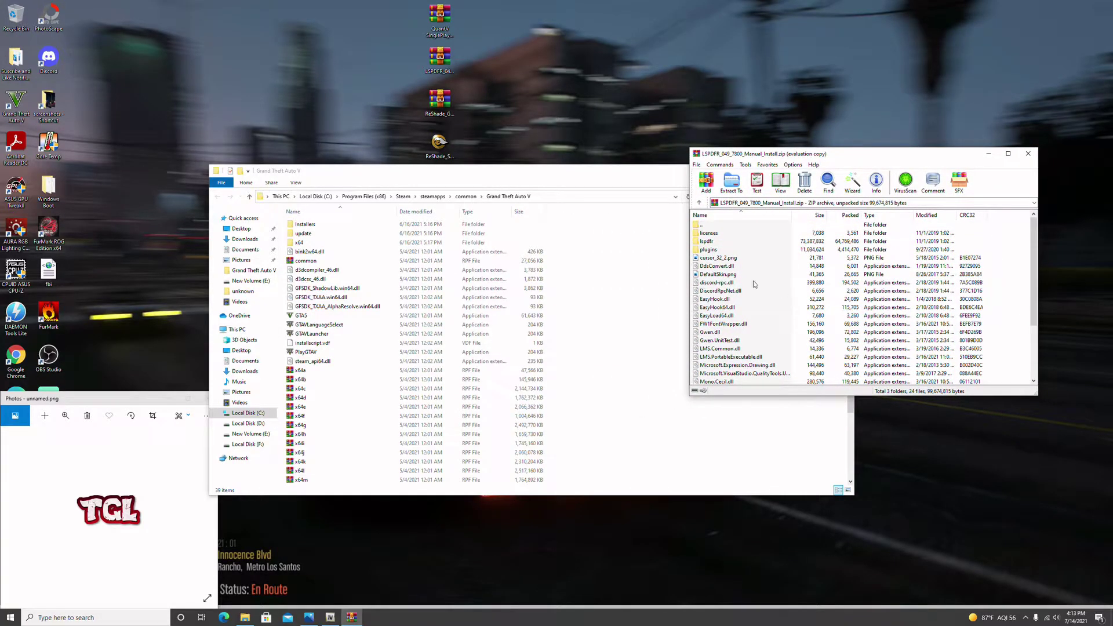
drag(993, 244, 784, 443)
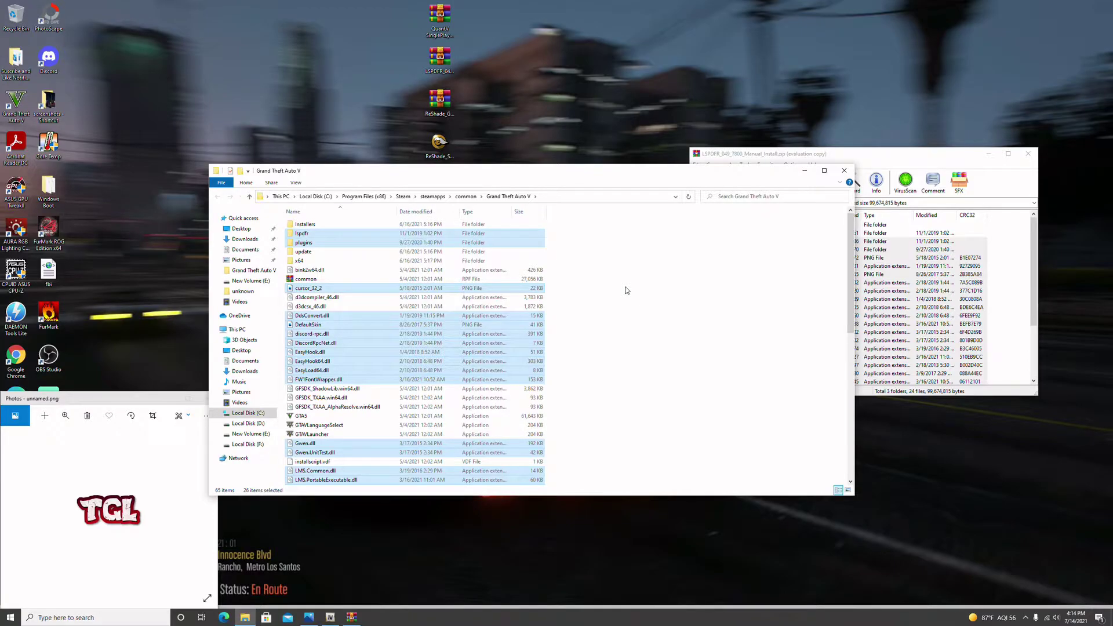
Step: Close WinRAR and launch LSPDFR Configurator.exe from the game's new lspdfr folder
click(465, 196)
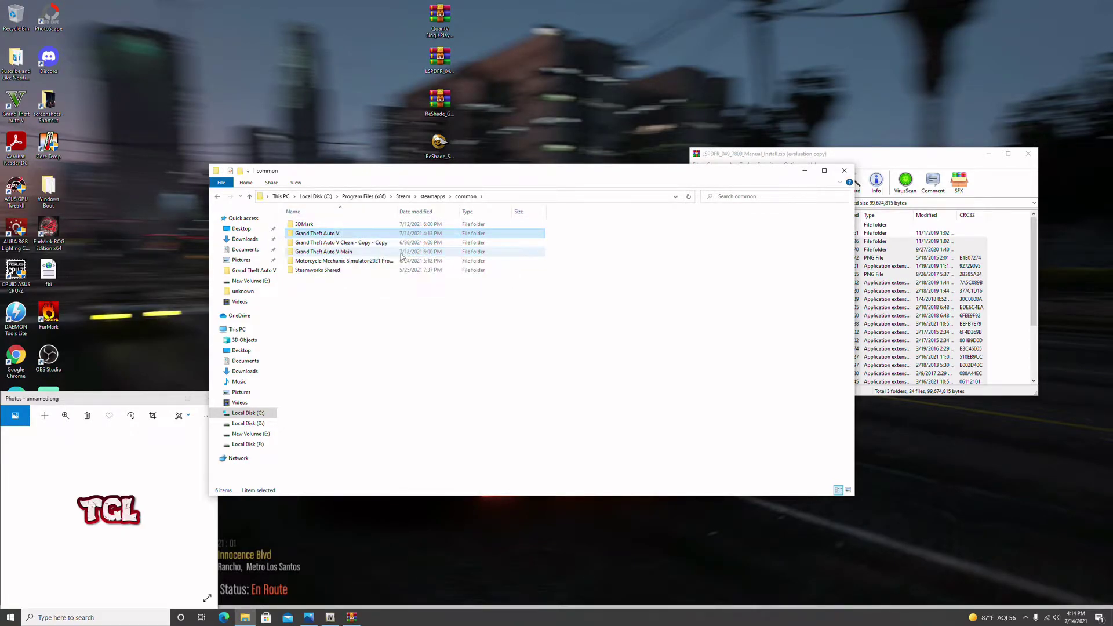
double_click(348, 233)
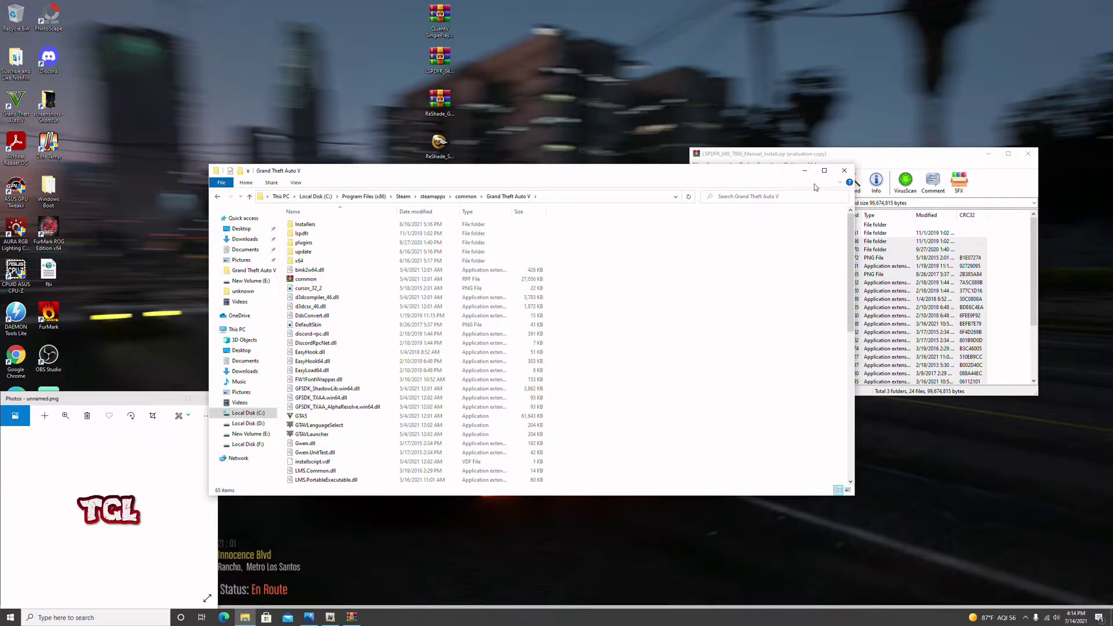
click(1028, 154)
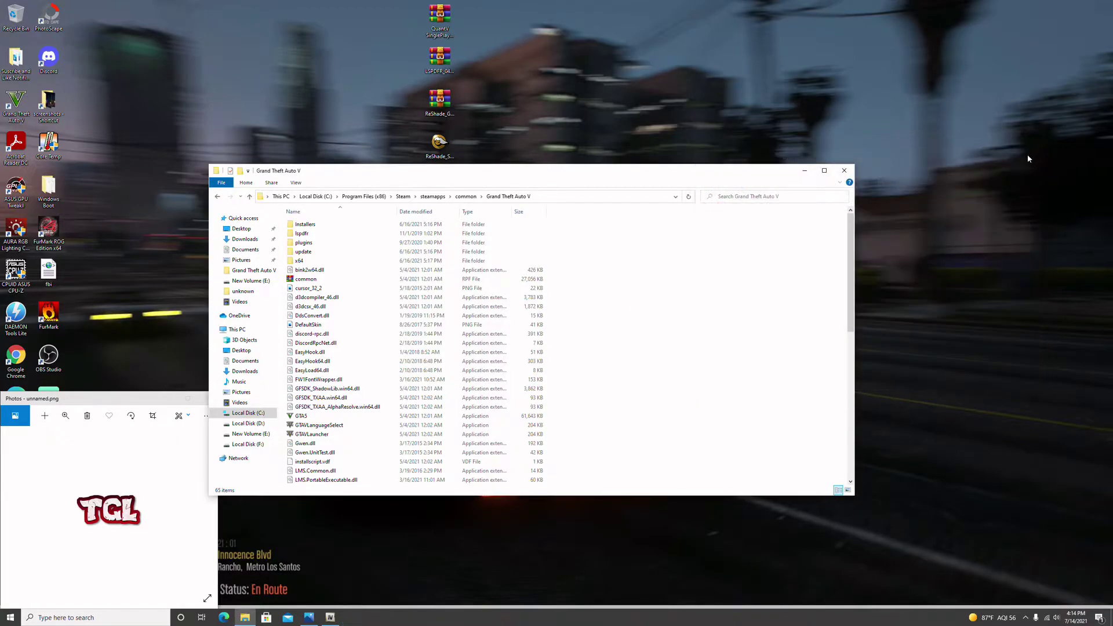
double_click(315, 234)
double_click(318, 261)
Step: Accept the RAGE Plugin Hook license, apply recommended settings with Do it for me, and confirm setup
click(434, 305)
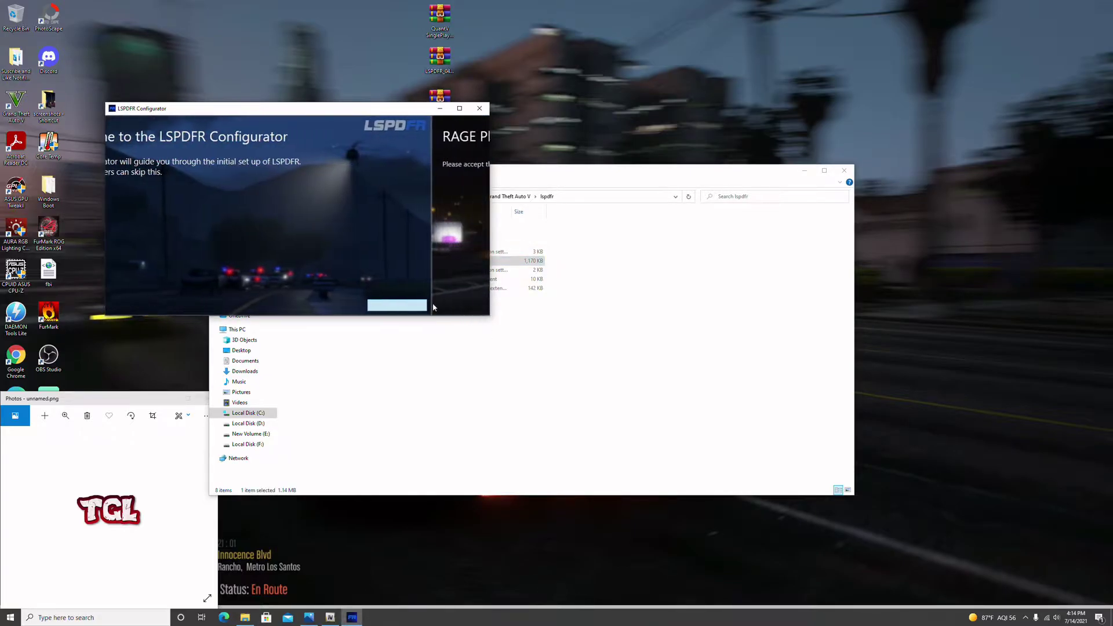
click(466, 168)
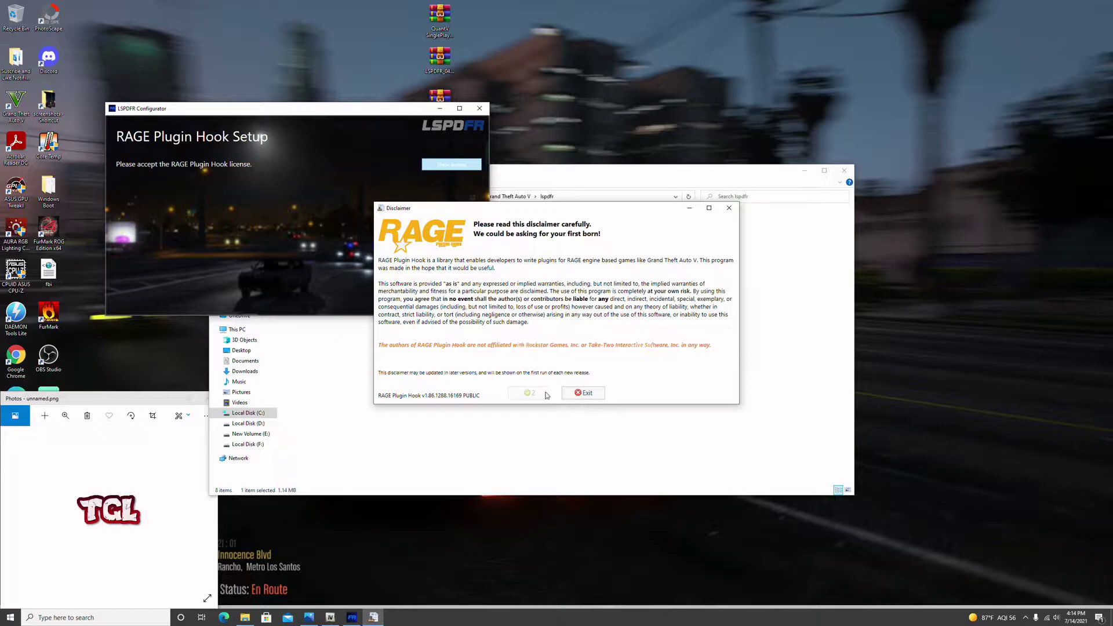
click(543, 394)
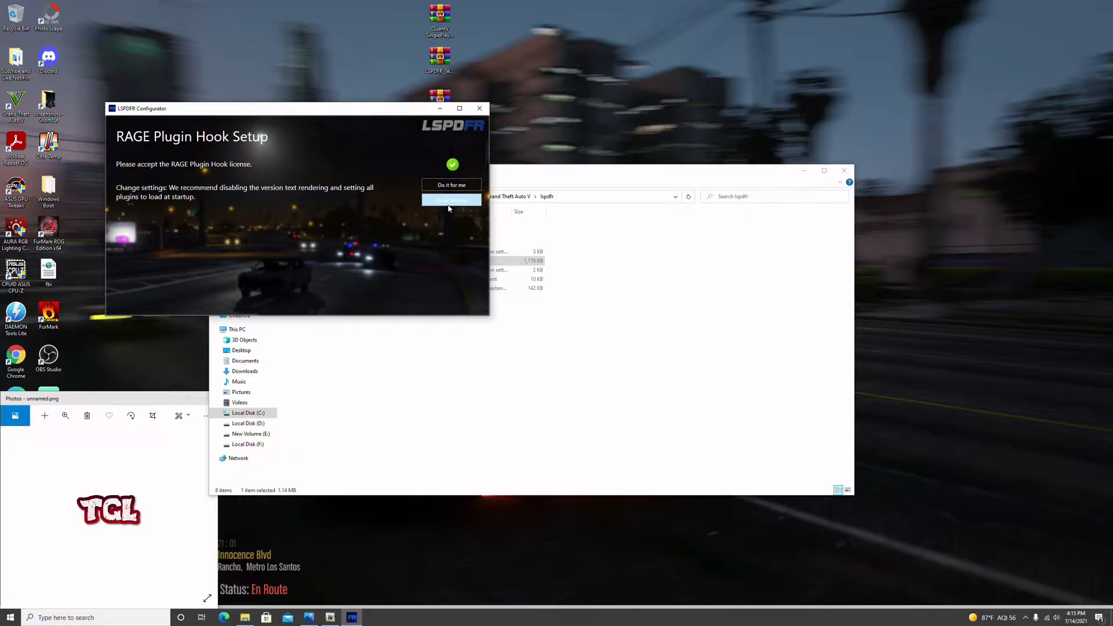
click(454, 186)
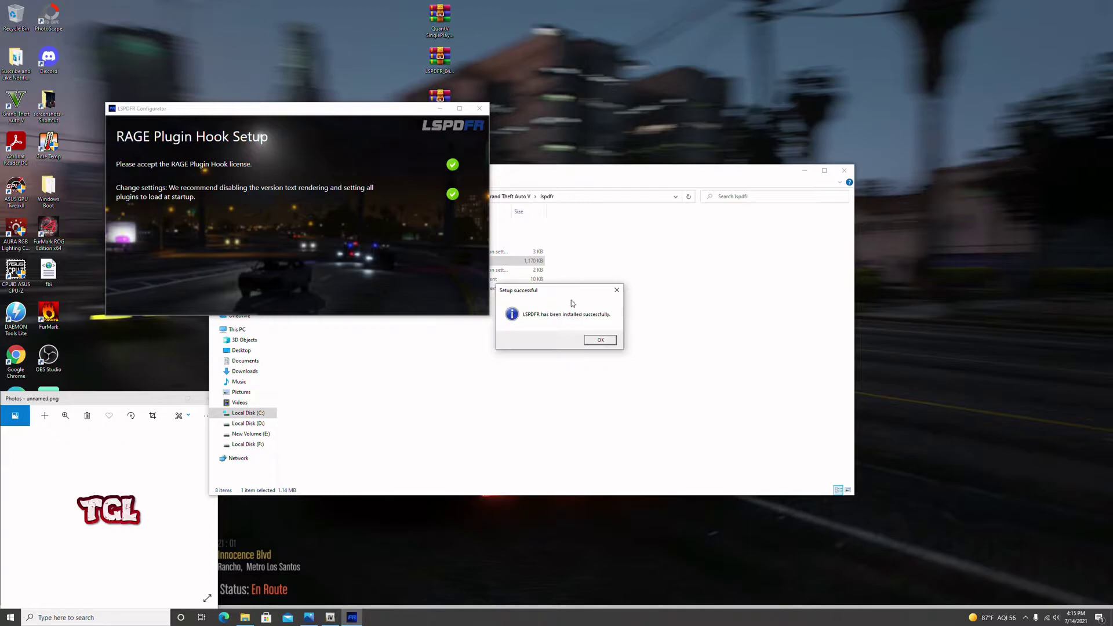
click(608, 344)
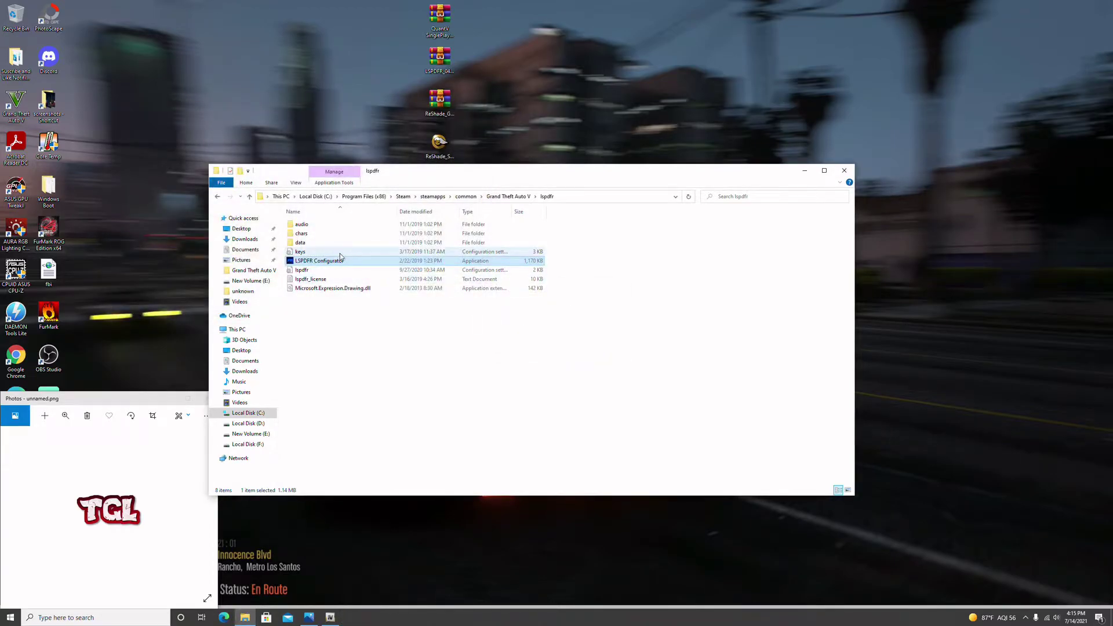
click(310, 253)
Step: Review the LSPDFR key bindings in Notepad, close them, and open the lspdfr settings file
double_click(310, 253)
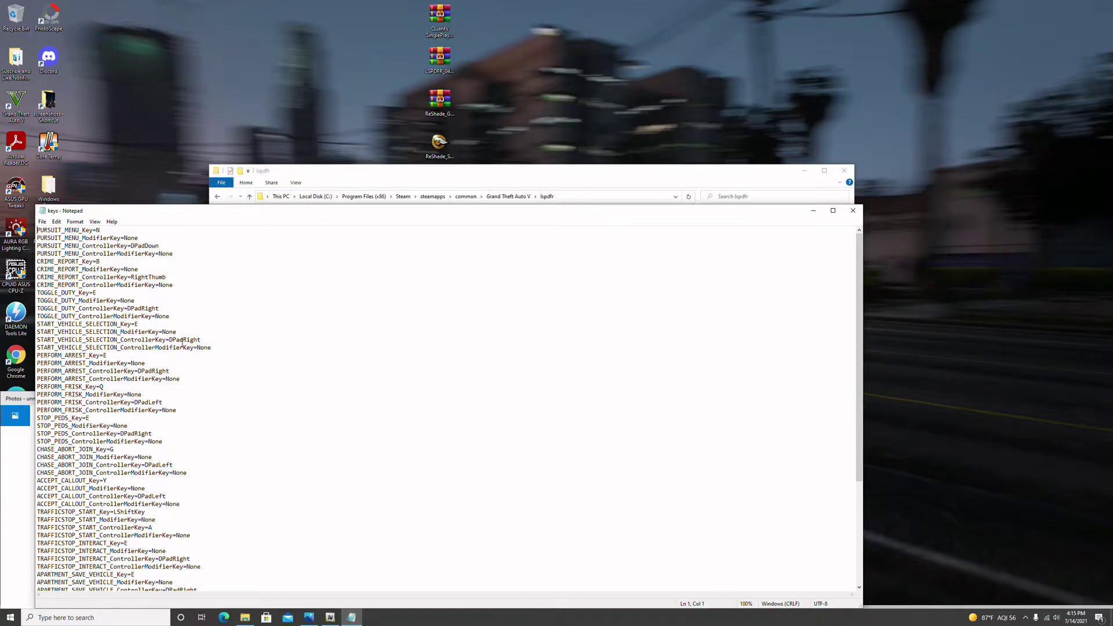
scroll(241, 427, down, 5)
scroll(251, 417, up, 5)
click(43, 222)
click(211, 293)
click(853, 211)
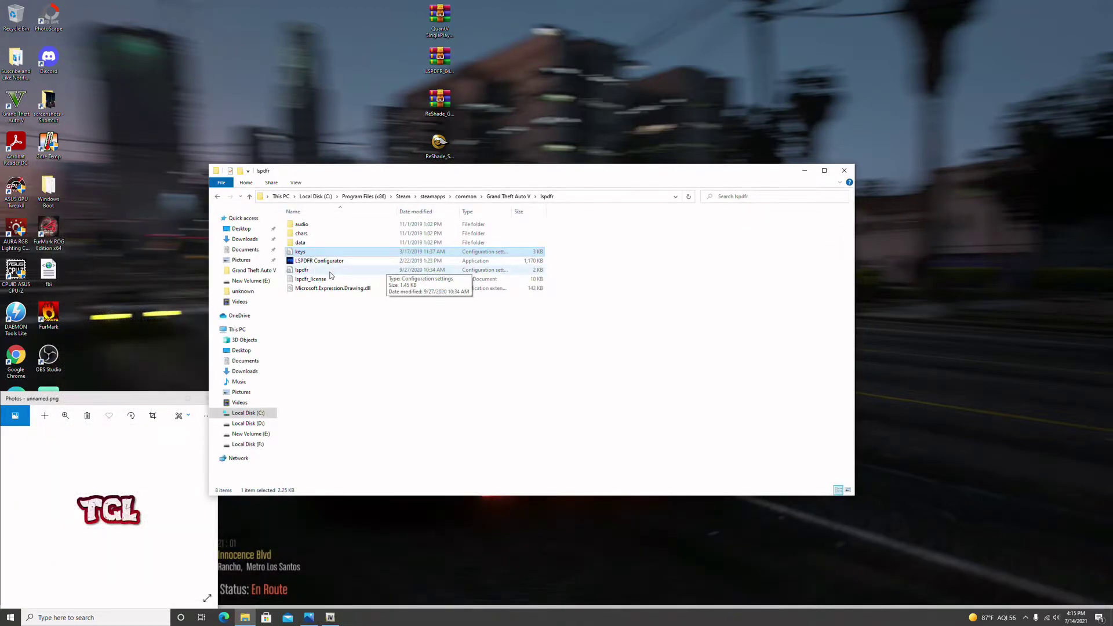
double_click(330, 271)
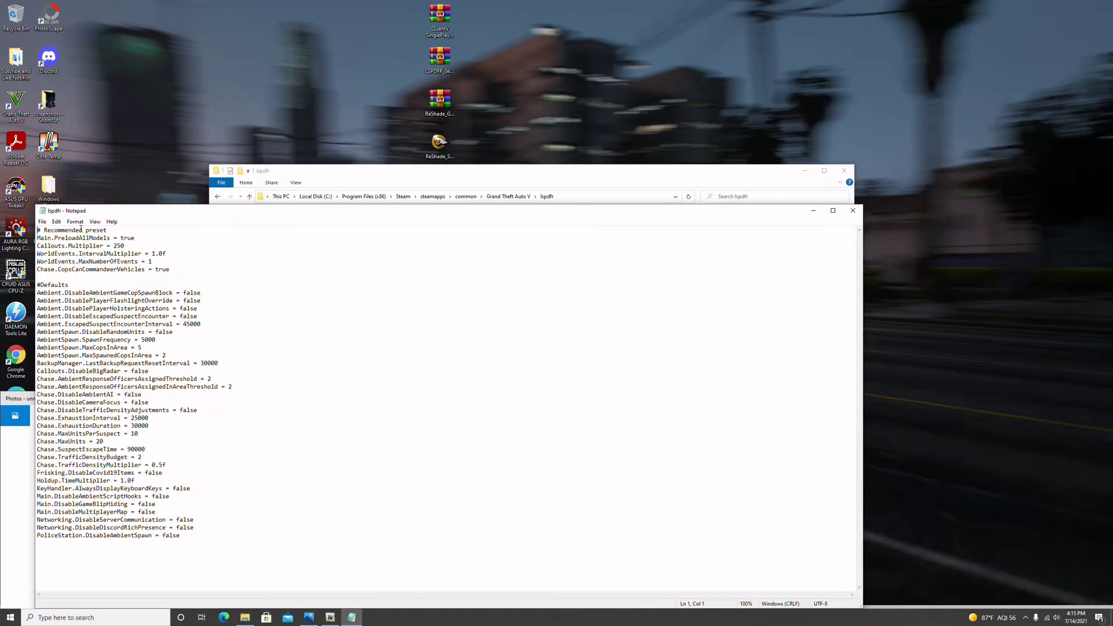
Step: Set Main.PreloadAllModels to false and DisablePlayerFlashlightOverride to true
drag(288, 211, 403, 162)
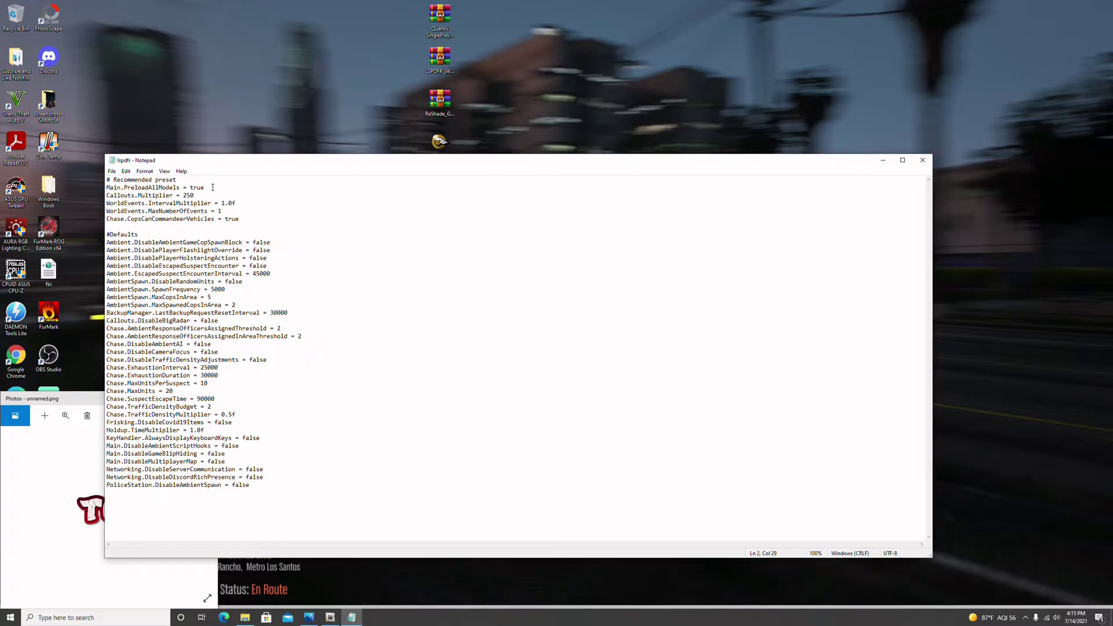
key(BackSpace)
key(BackSpace)
key(BackSpace)
text(false)
click(275, 249)
key(BackSpace)
key(BackSpace)
key(BackSpace)
key(BackSpace)
text(true)
Step: Set DisableEscapedSuspectEncounter to true and save the lspdfr settings file on closing
click(269, 265)
key(BackSpace)
key(BackSpace)
key(BackSpace)
text(true)
click(922, 160)
click(533, 318)
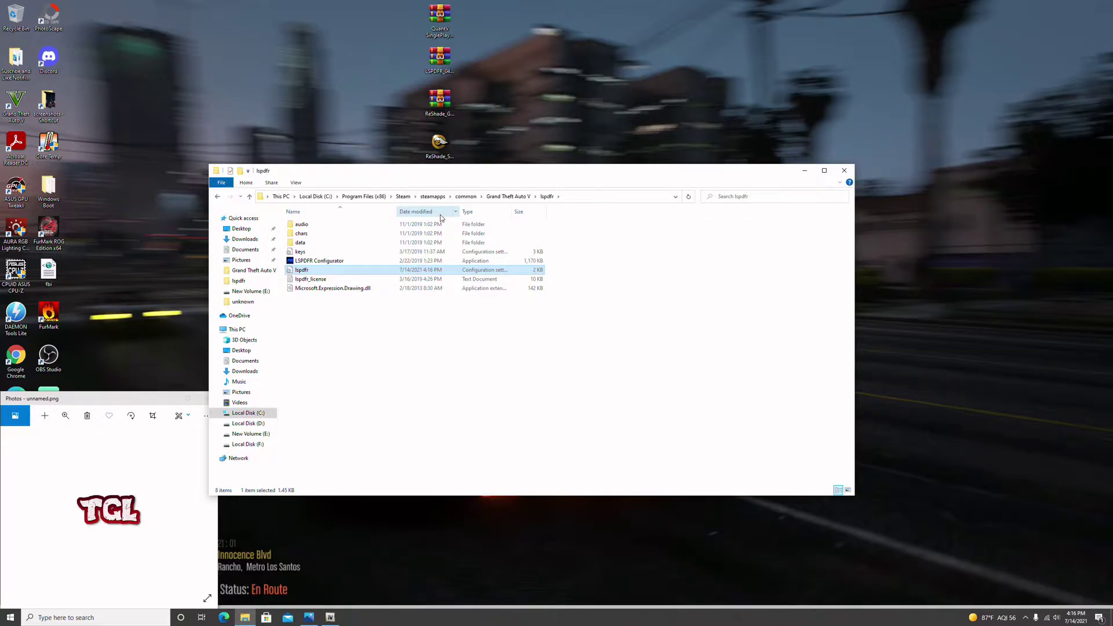
Step: Go back up to the Grand Theft Auto V folder and recycle the LSPDFR zip from the desktop
click(250, 197)
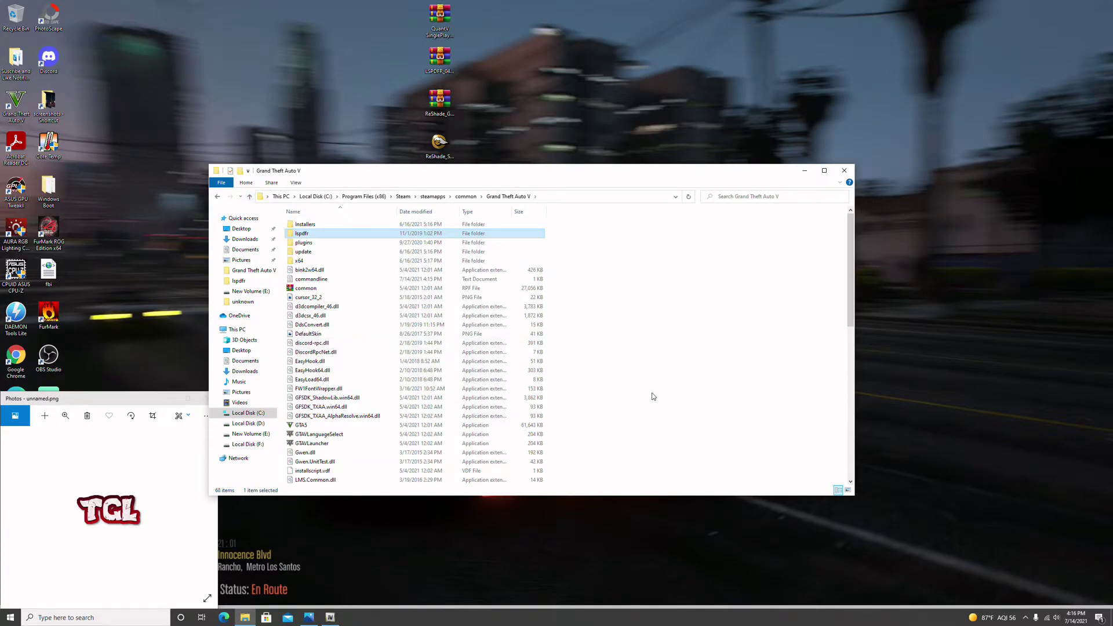
drag(433, 72, 16, 18)
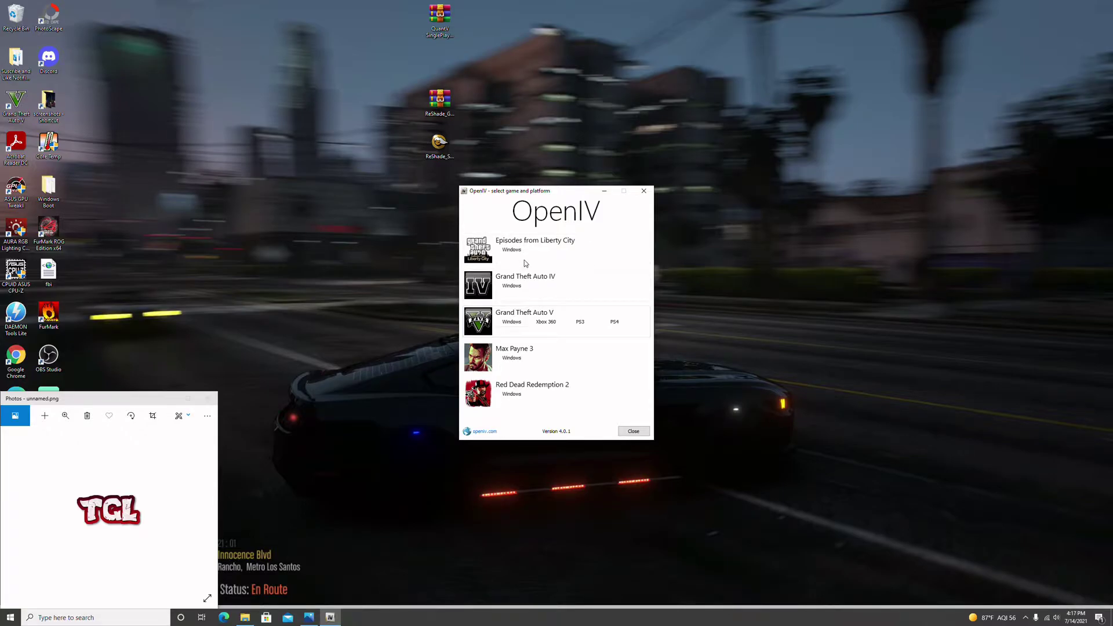
Step: Open GTA V (Windows) in edit mode and install ASI Loader, OpenIV.ASI with a mods folder, and openCamera
click(513, 322)
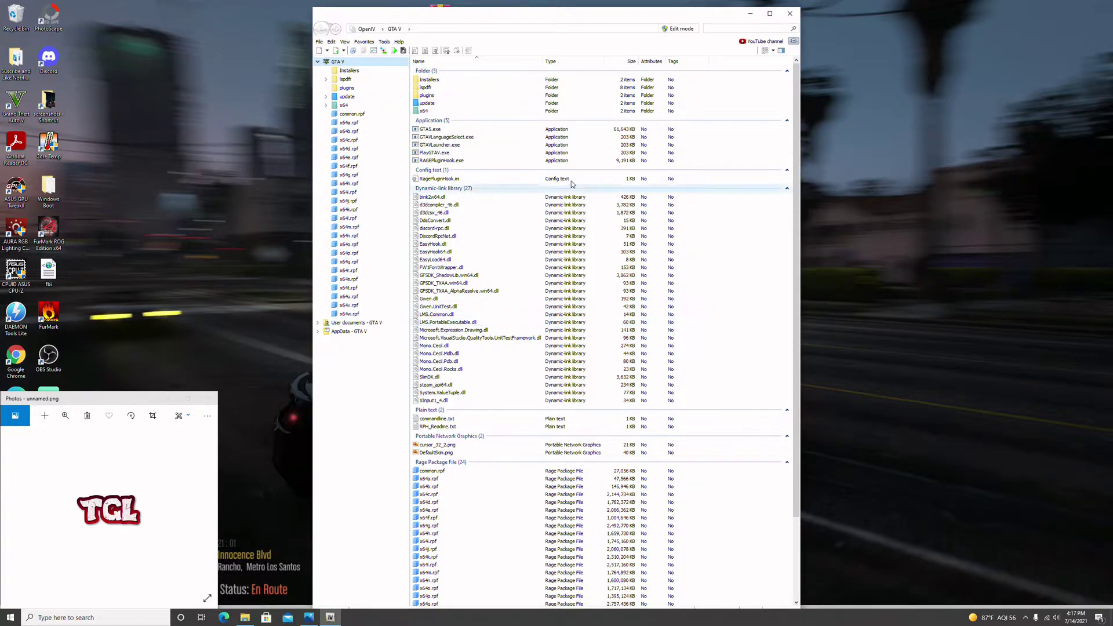
click(676, 29)
click(585, 338)
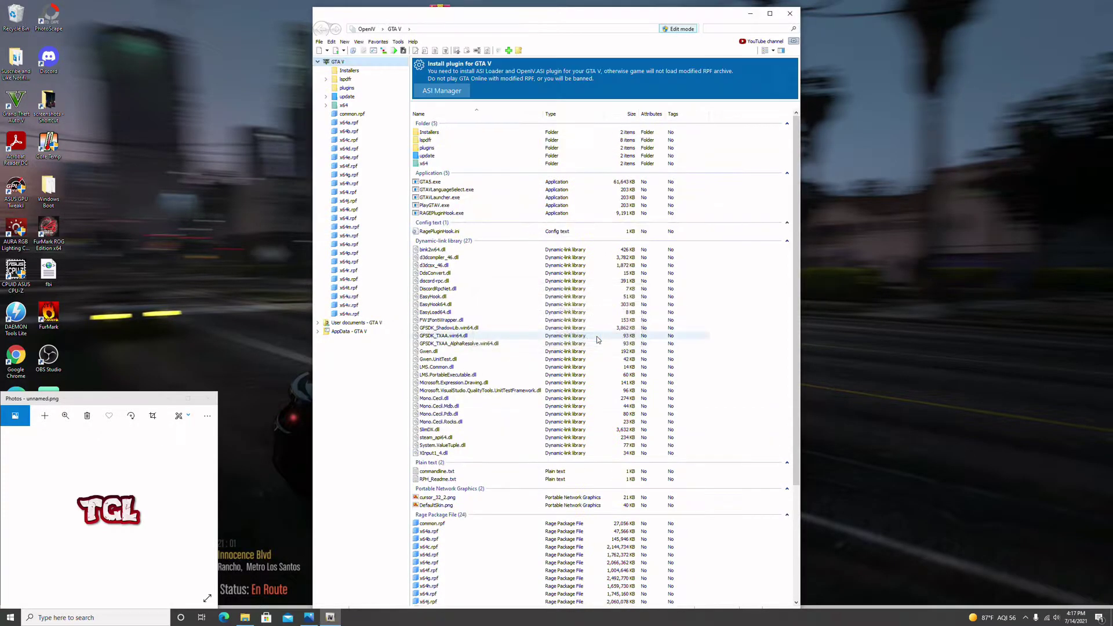
click(445, 91)
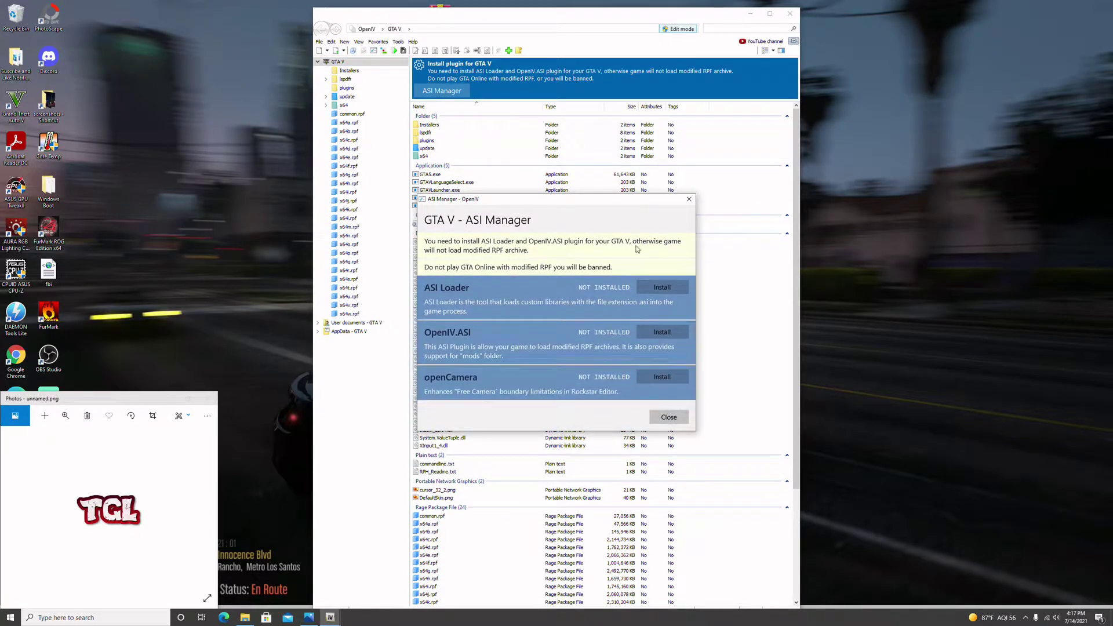
click(657, 287)
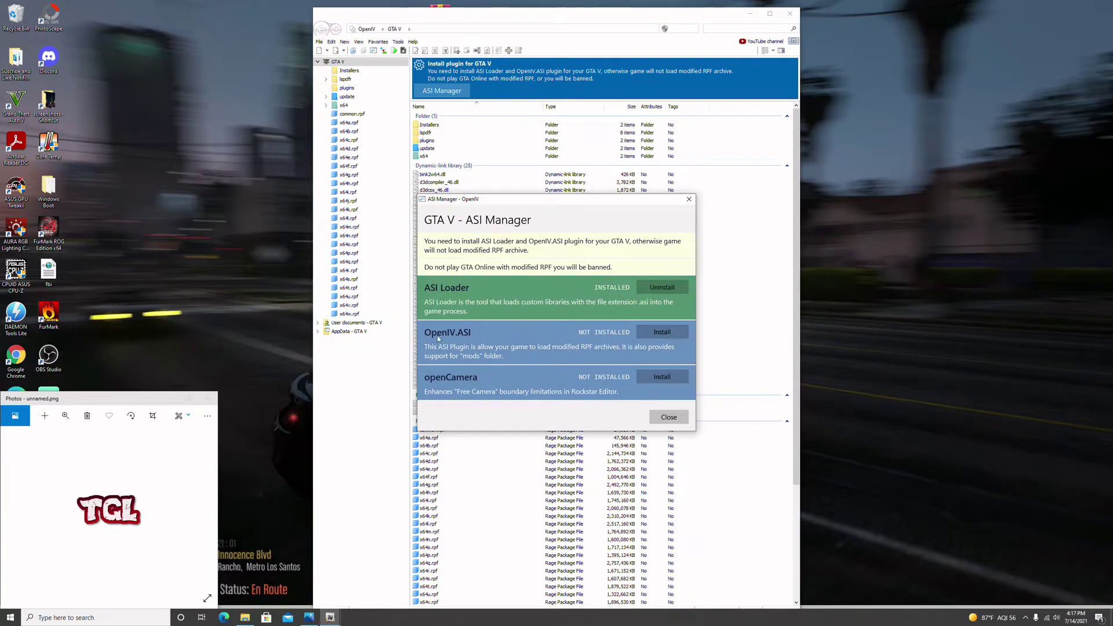
click(661, 334)
click(484, 327)
click(630, 360)
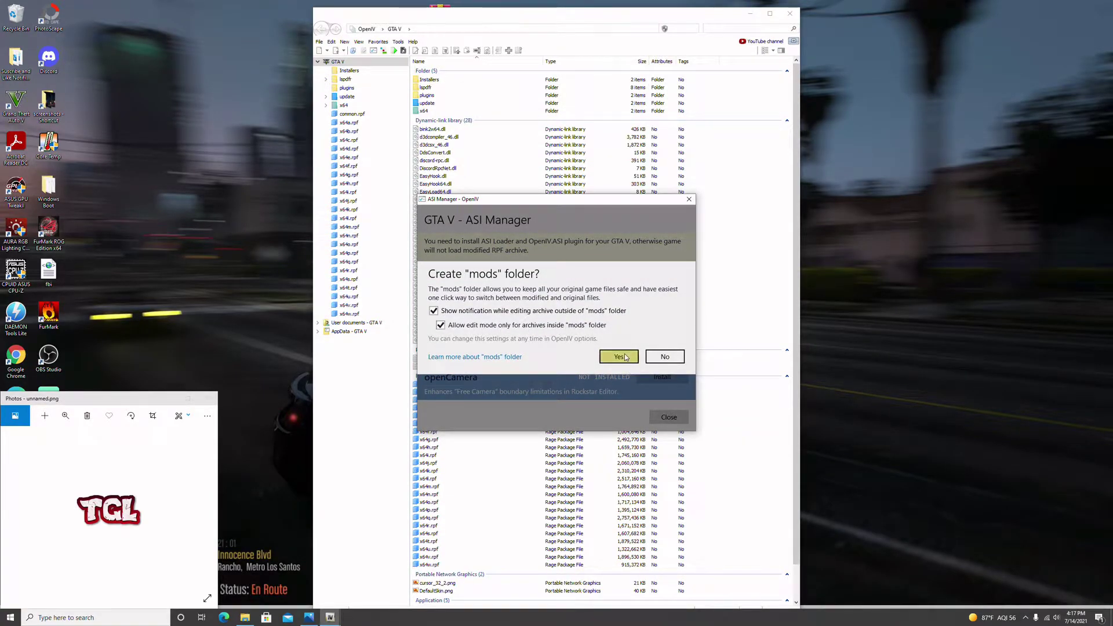
click(662, 377)
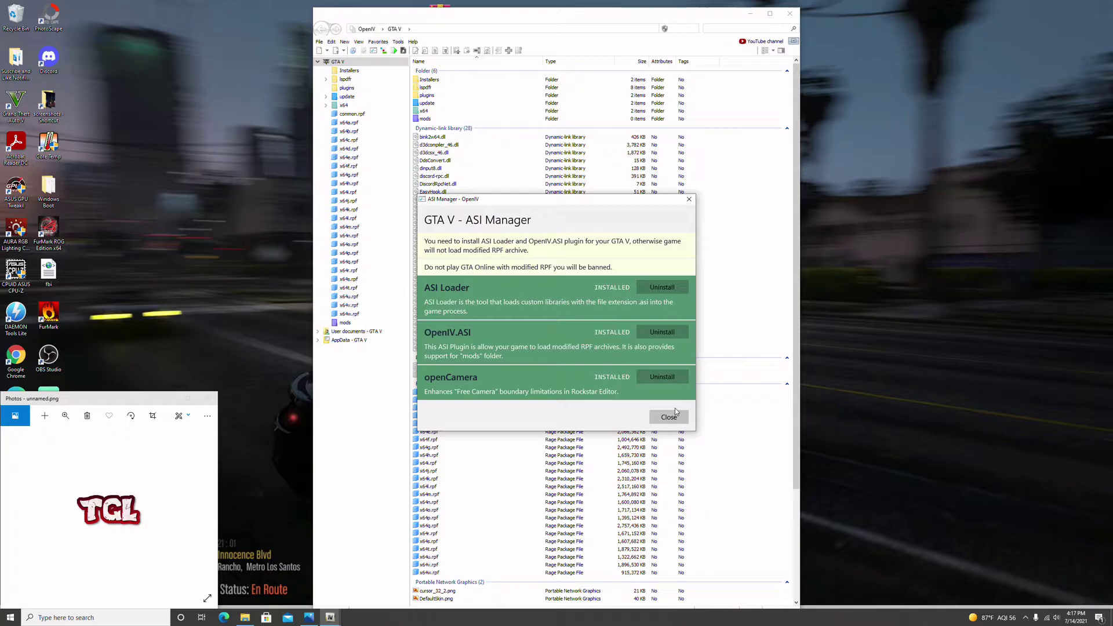
click(671, 416)
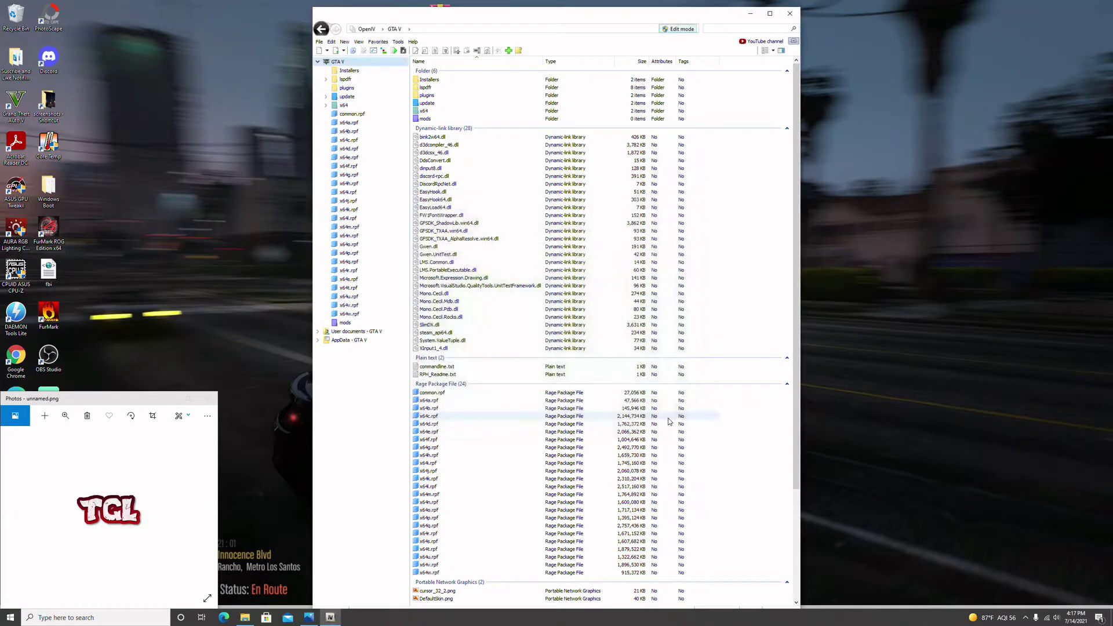
Step: Move OpenIV to the right and open the QuantV SinglePlayer archive
scroll(670, 422, down, 5)
scroll(657, 210, up, 5)
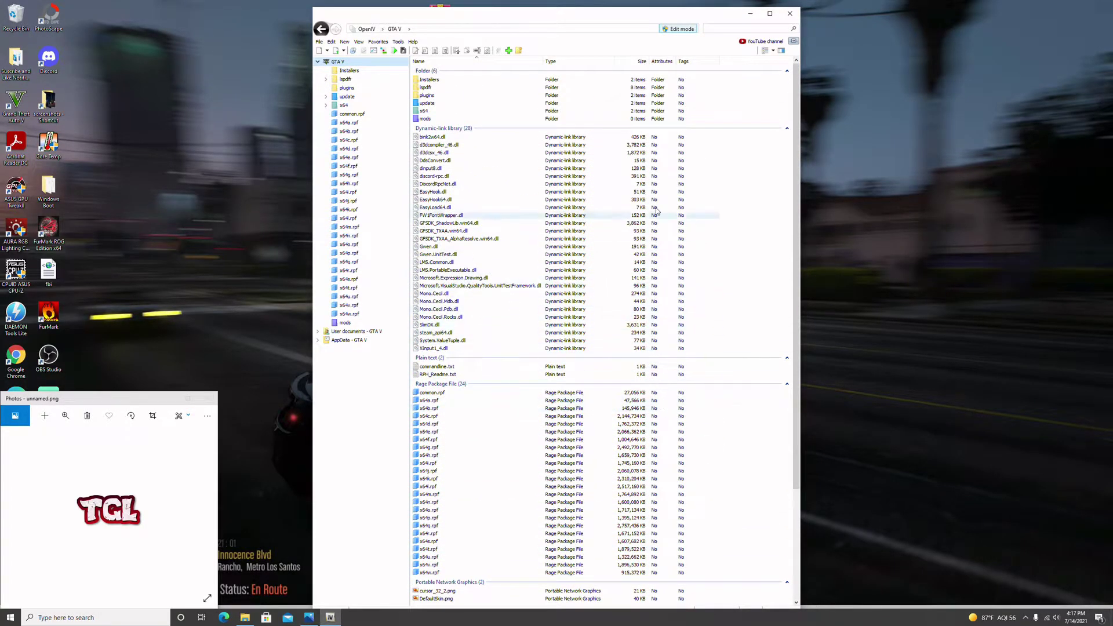
drag(565, 17, 784, 20)
double_click(439, 20)
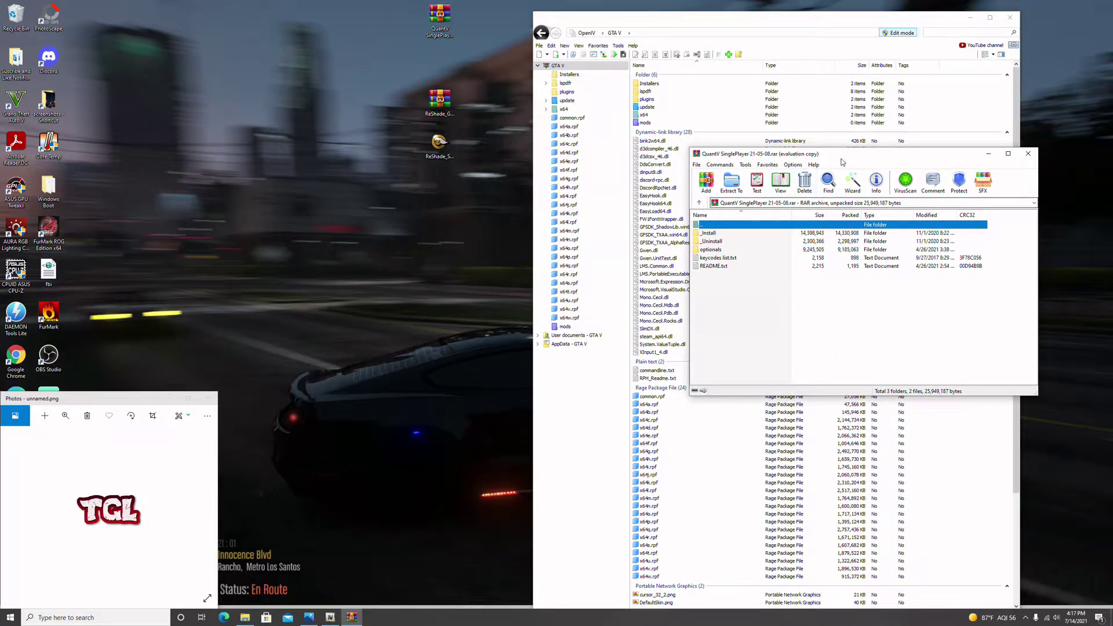
Step: Dismiss WinRAR's licence reminder and open the _Install folder inside the QuantV archive
click(603, 319)
drag(732, 147, 287, 59)
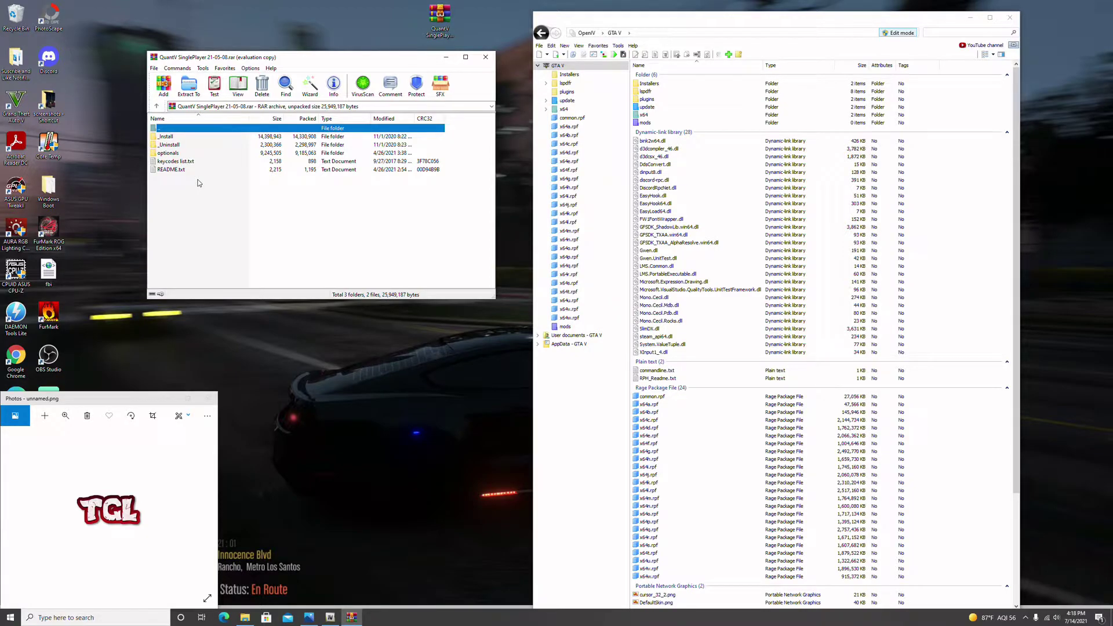
double_click(166, 137)
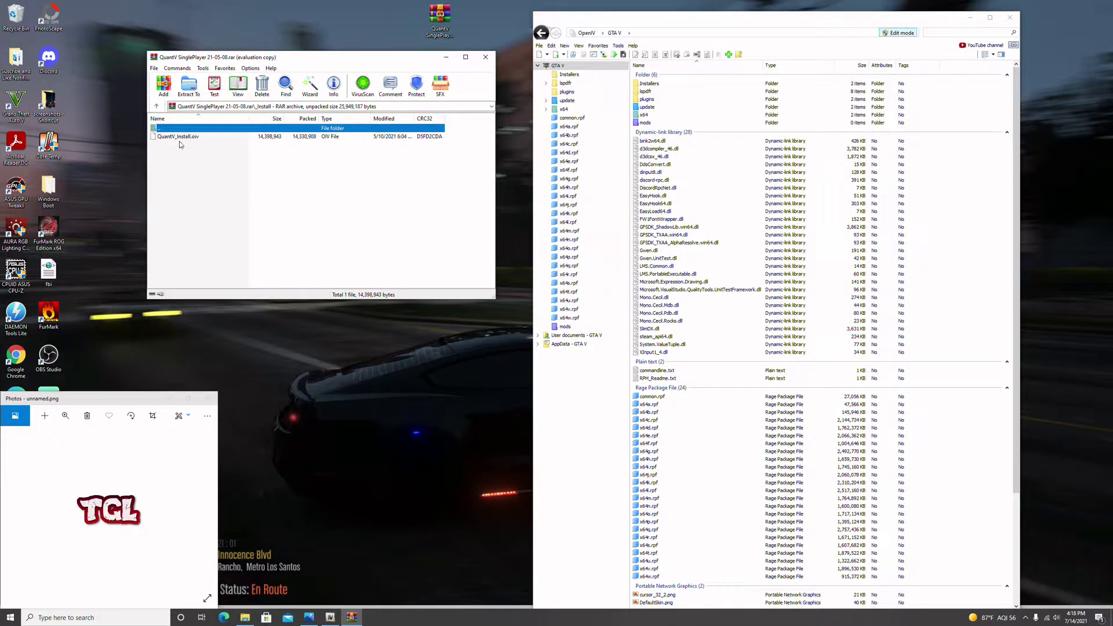
Step: Install QuantV_Install.oiv through OpenIV into the mods folder
drag(179, 141, 981, 439)
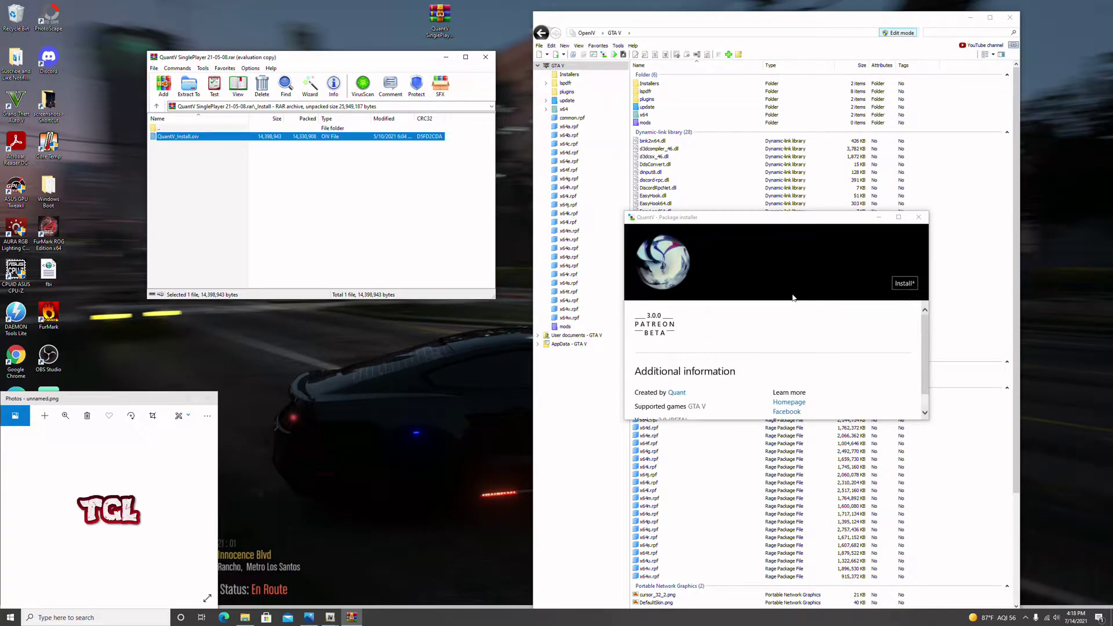
click(900, 286)
click(763, 312)
click(842, 388)
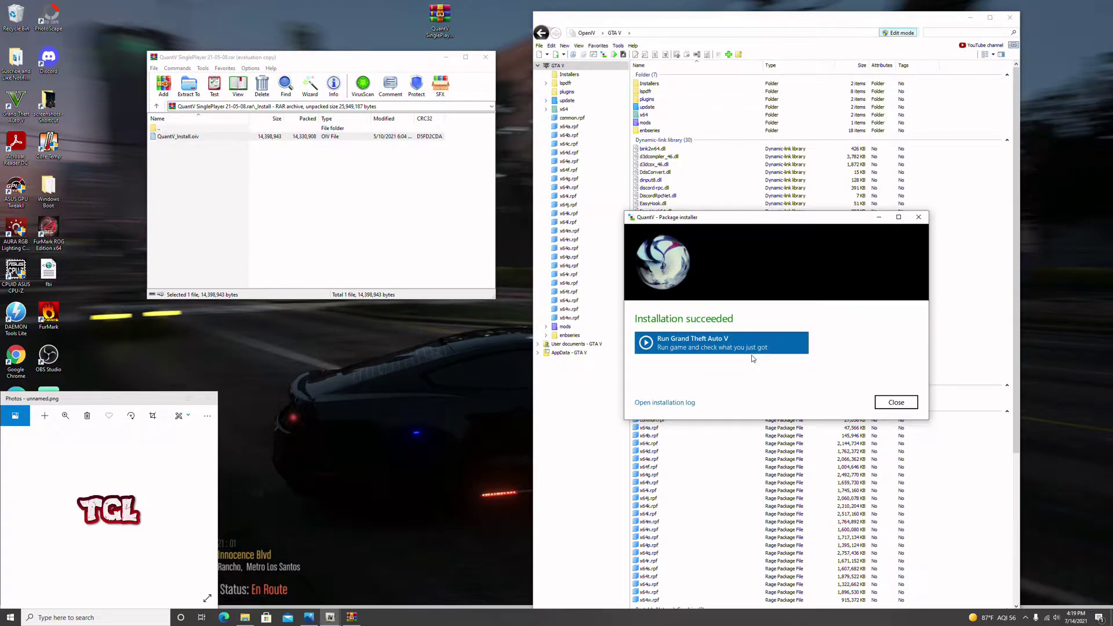
click(896, 402)
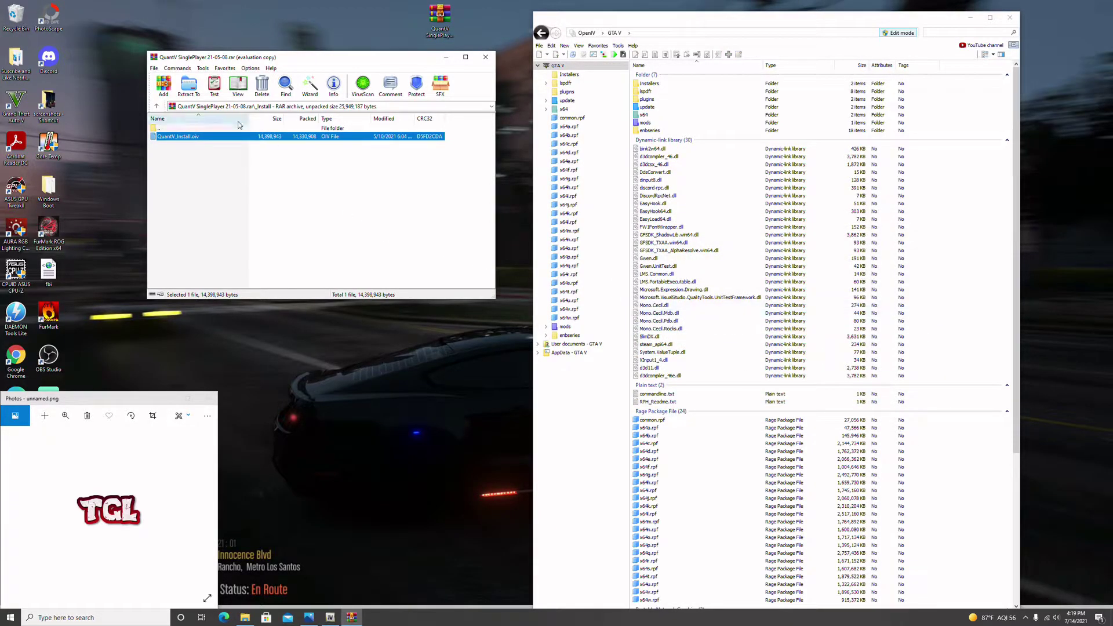
Step: Install QuantV's '3. VeryHigh (default).oiv' from optionals > performance-quality presets through OpenIV's package installer
click(157, 106)
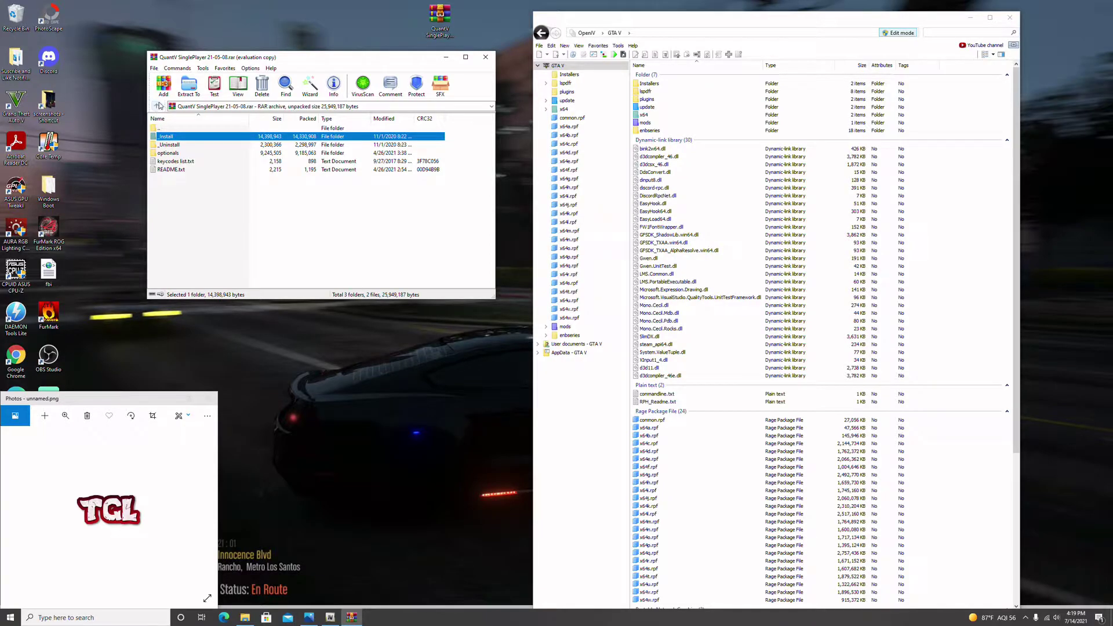
double_click(177, 153)
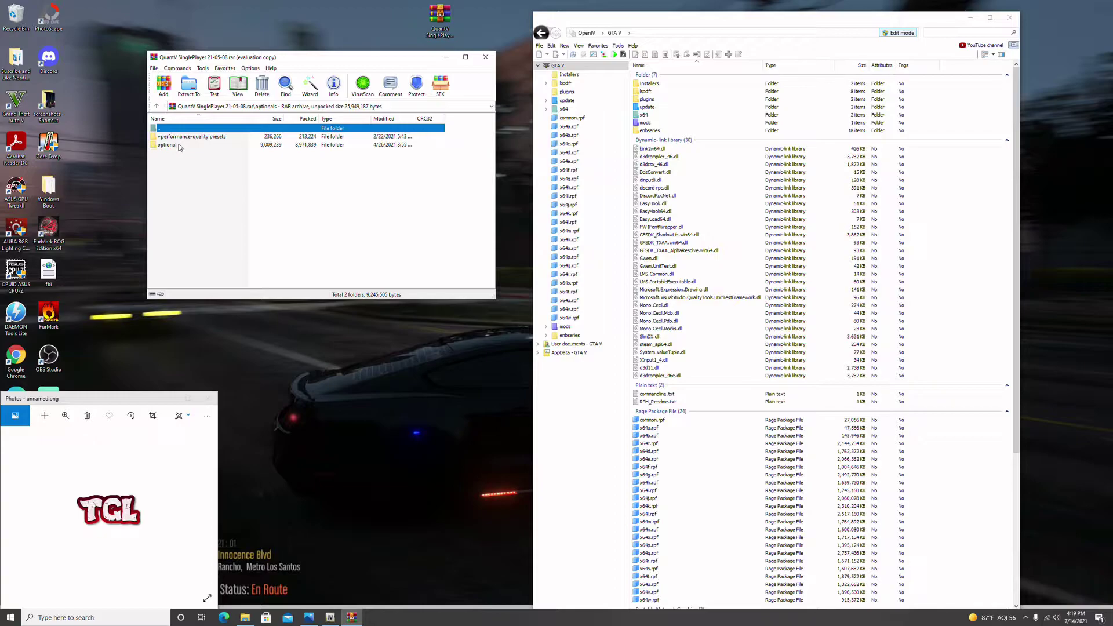
double_click(183, 138)
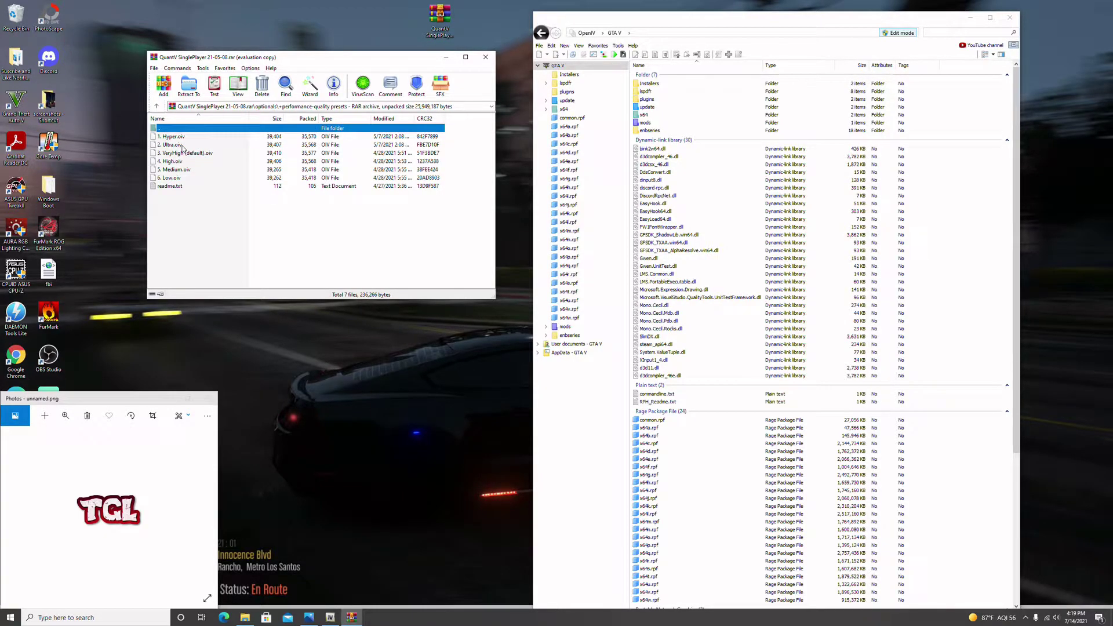
drag(169, 153, 835, 30)
click(375, 251)
click(214, 153)
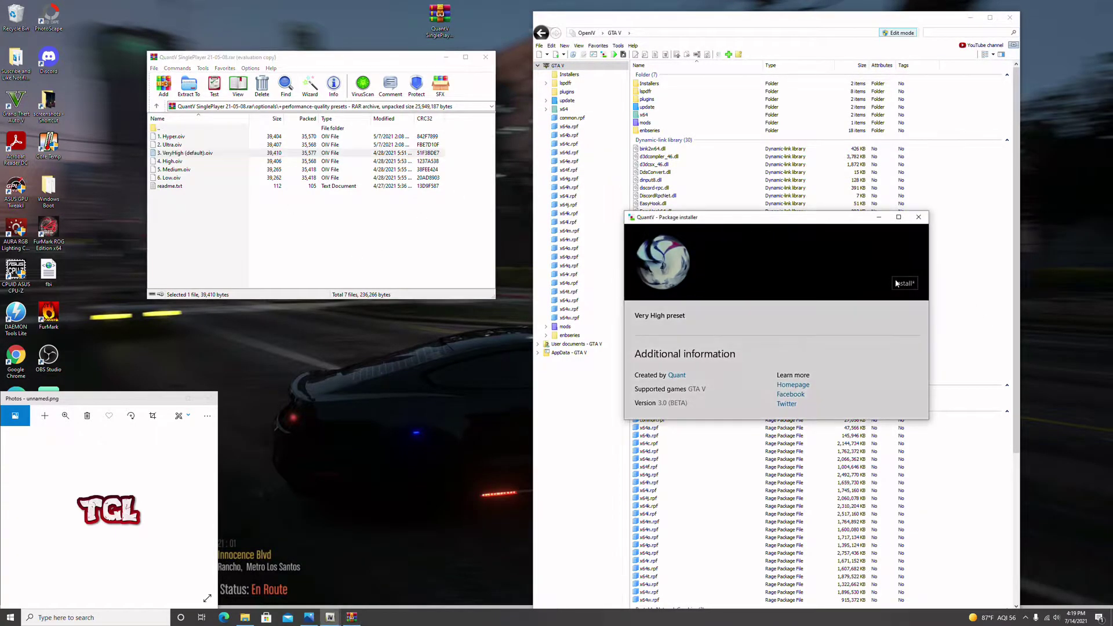
click(897, 283)
click(755, 342)
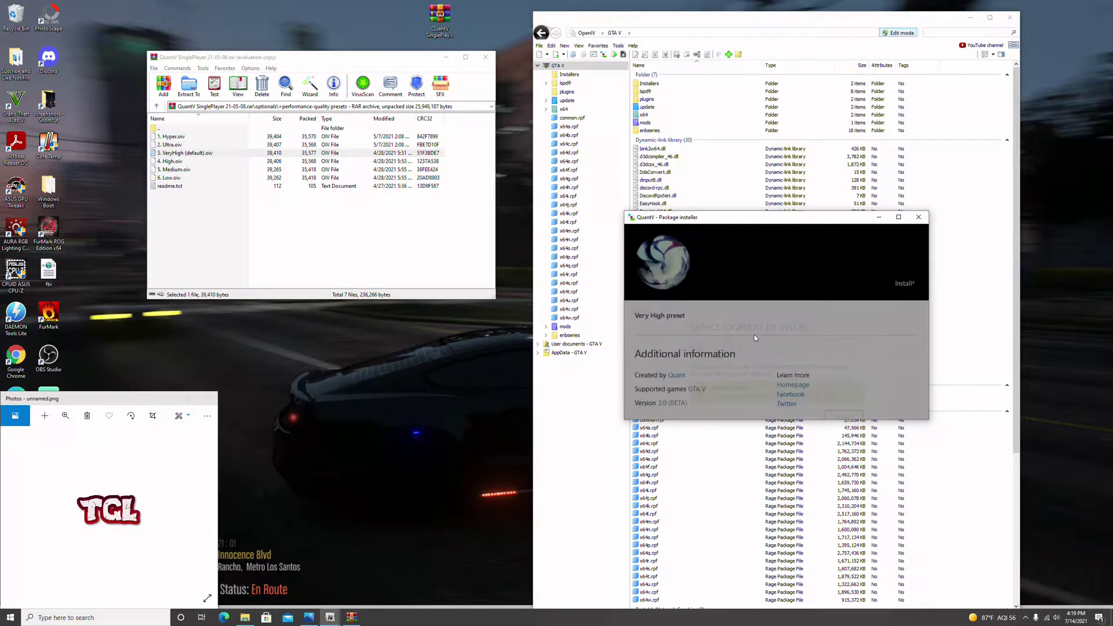
click(751, 356)
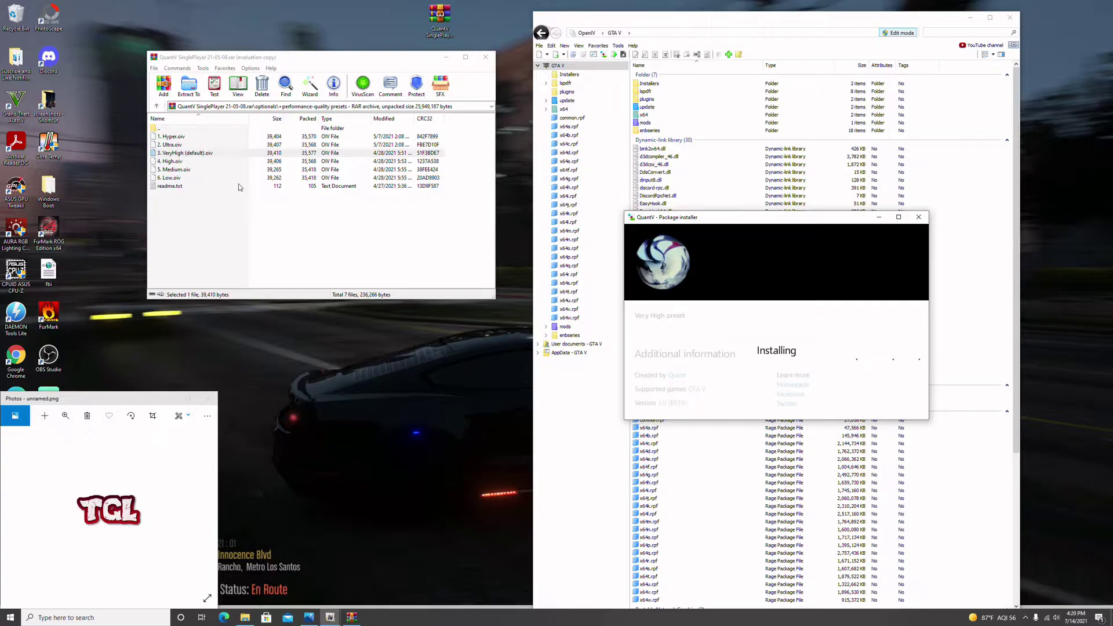
click(157, 106)
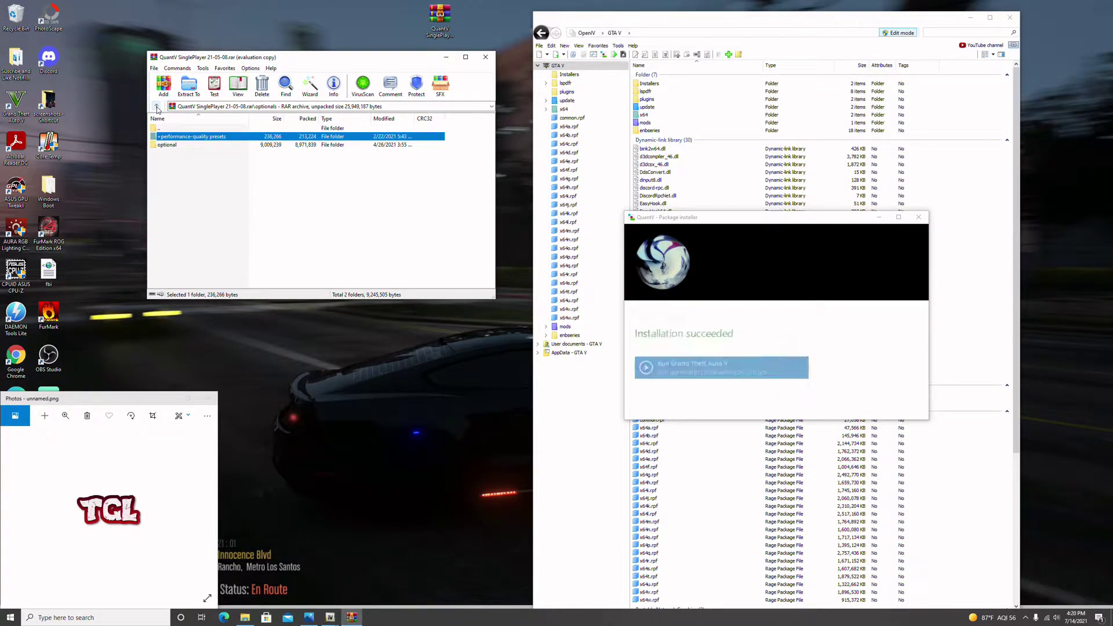
click(896, 402)
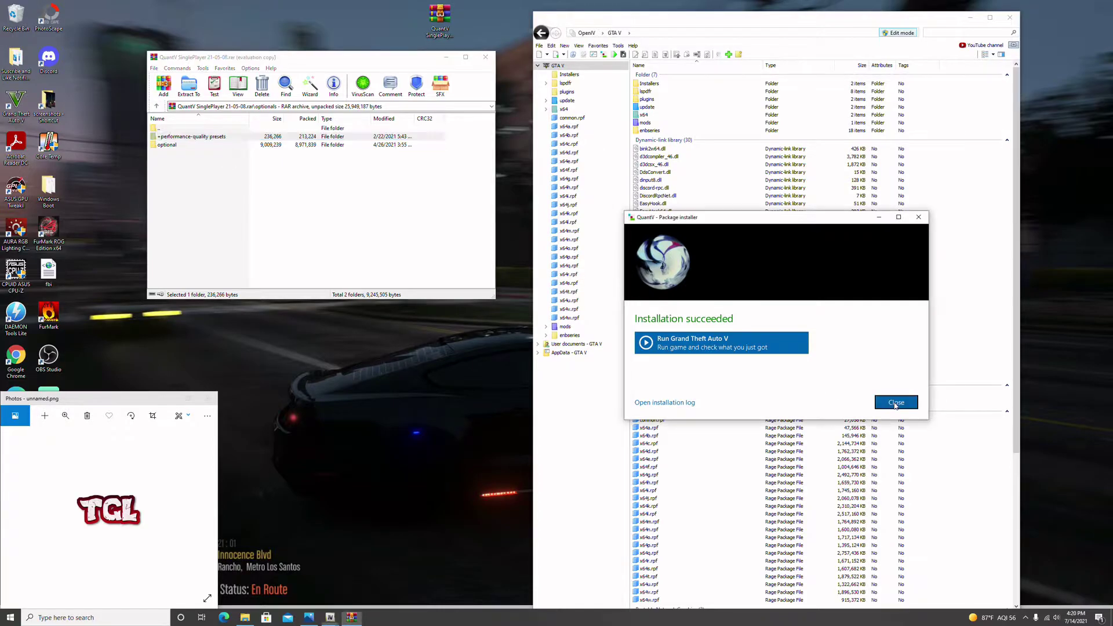
Step: Install QuantV_brightEmergencyLights.oiv from the optional folder into OpenIV's mods folder
double_click(188, 145)
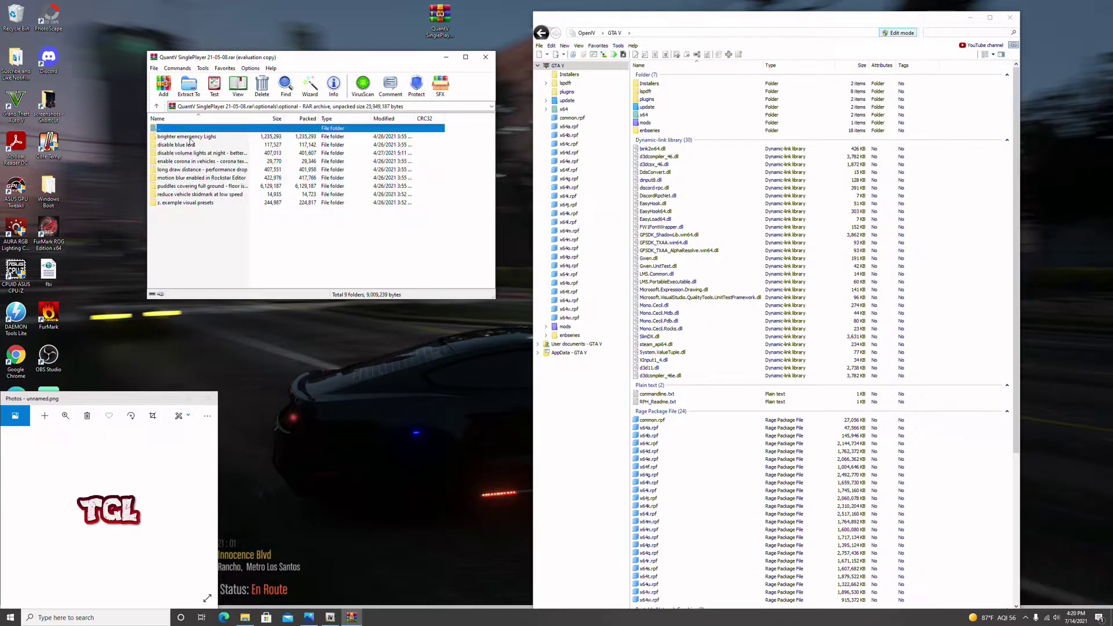
double_click(192, 137)
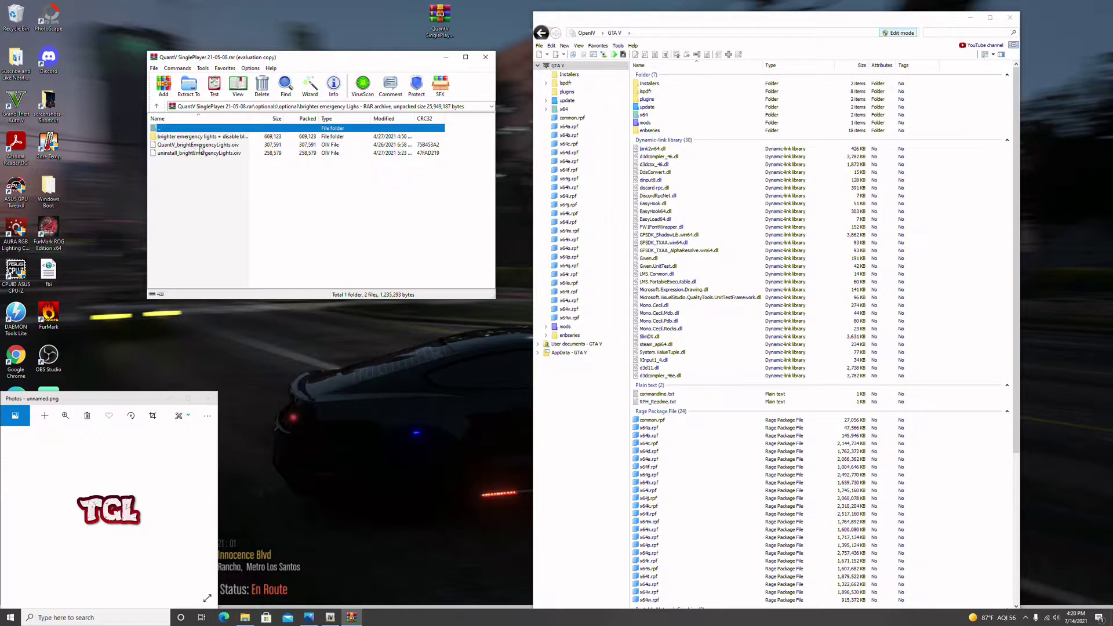
drag(213, 146, 944, 308)
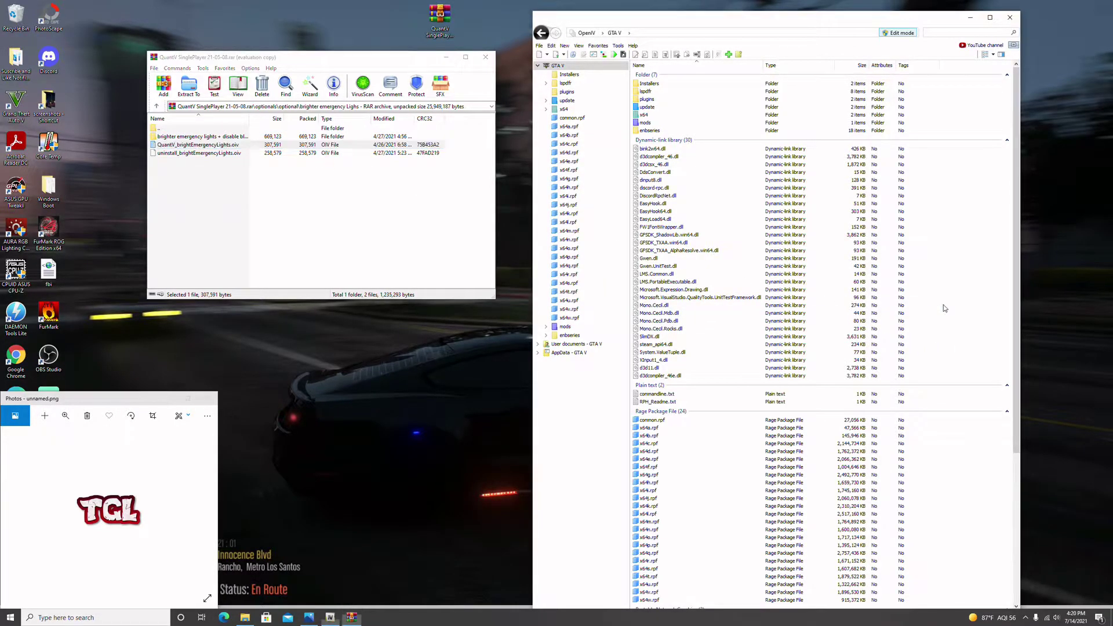
click(291, 180)
drag(232, 146, 984, 336)
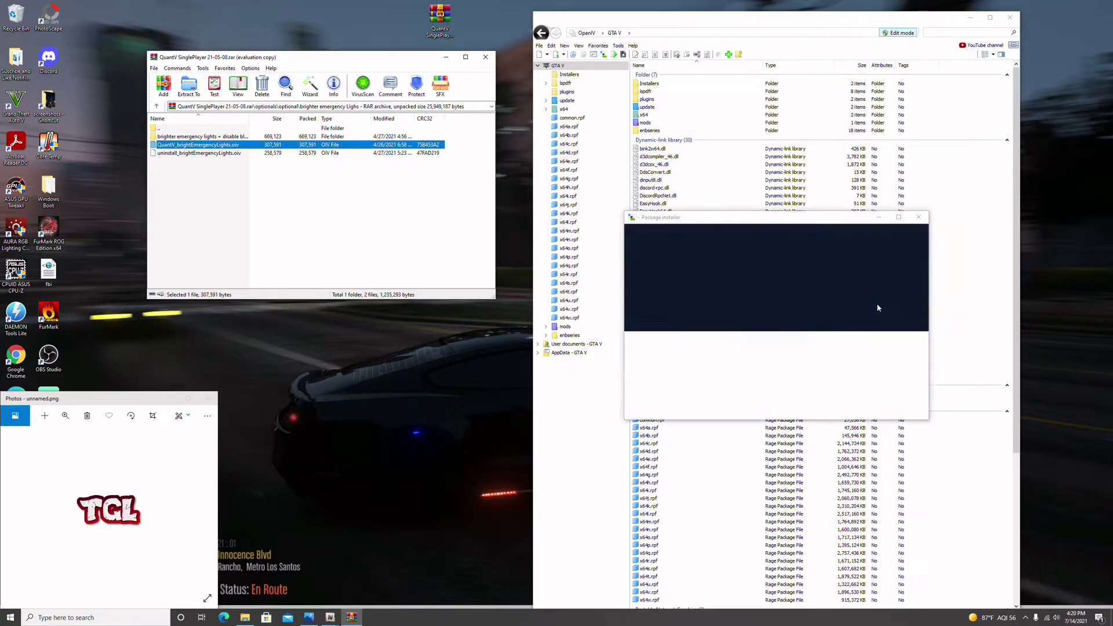
click(904, 283)
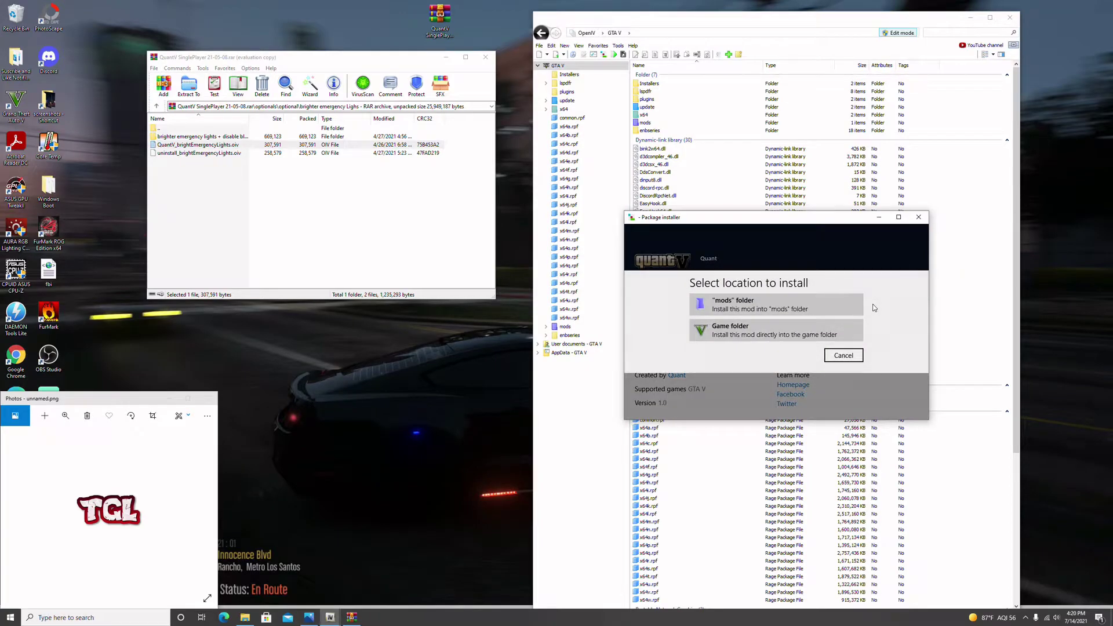
click(846, 307)
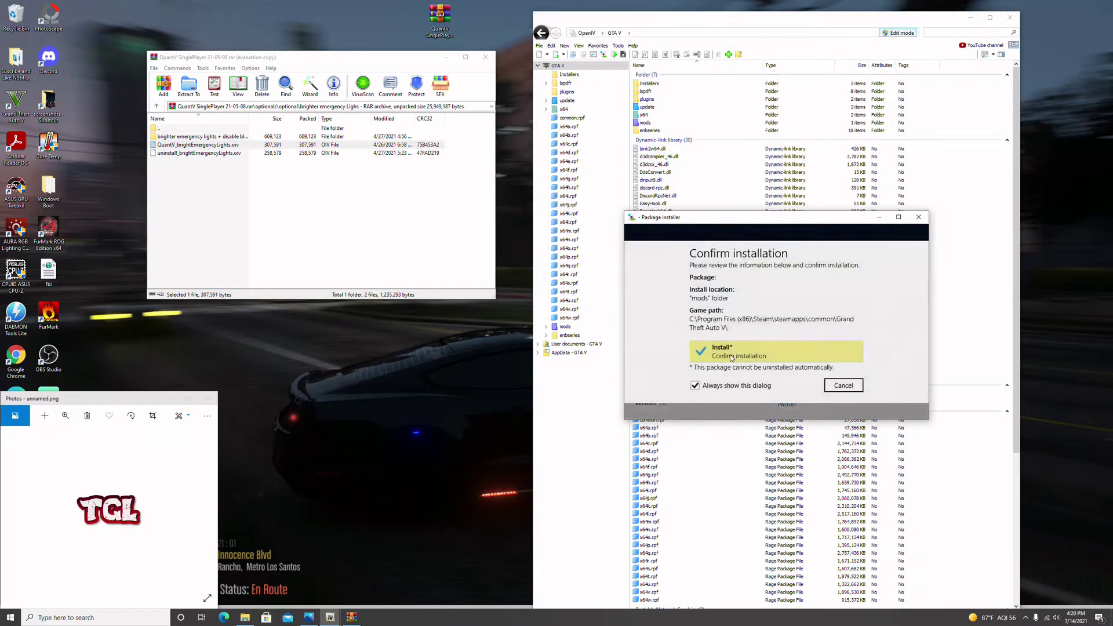
click(732, 358)
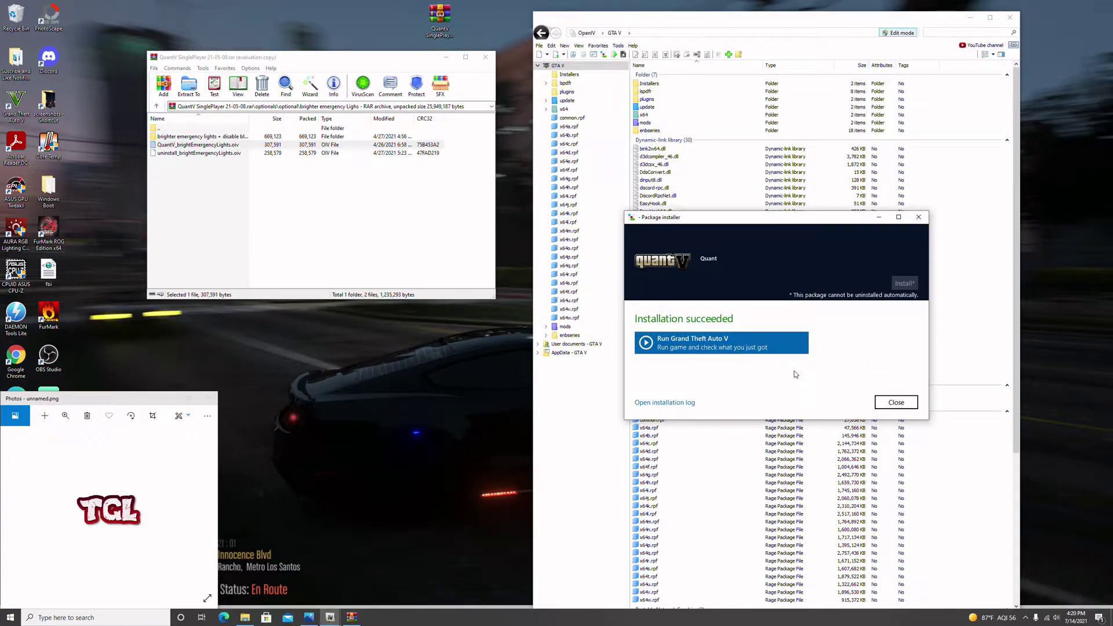
click(896, 402)
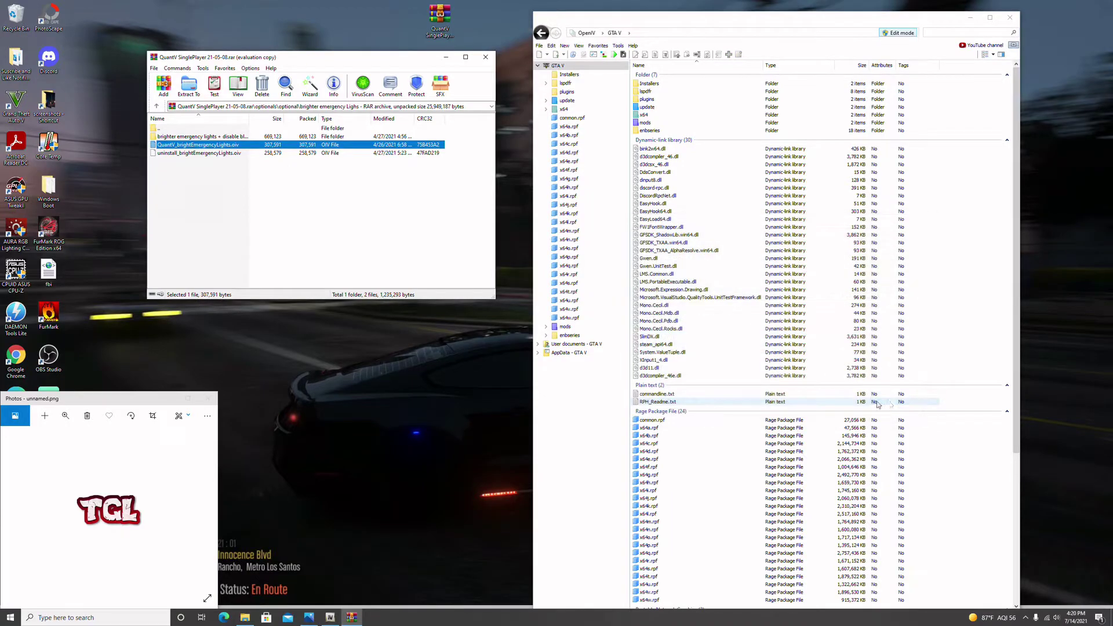
click(156, 106)
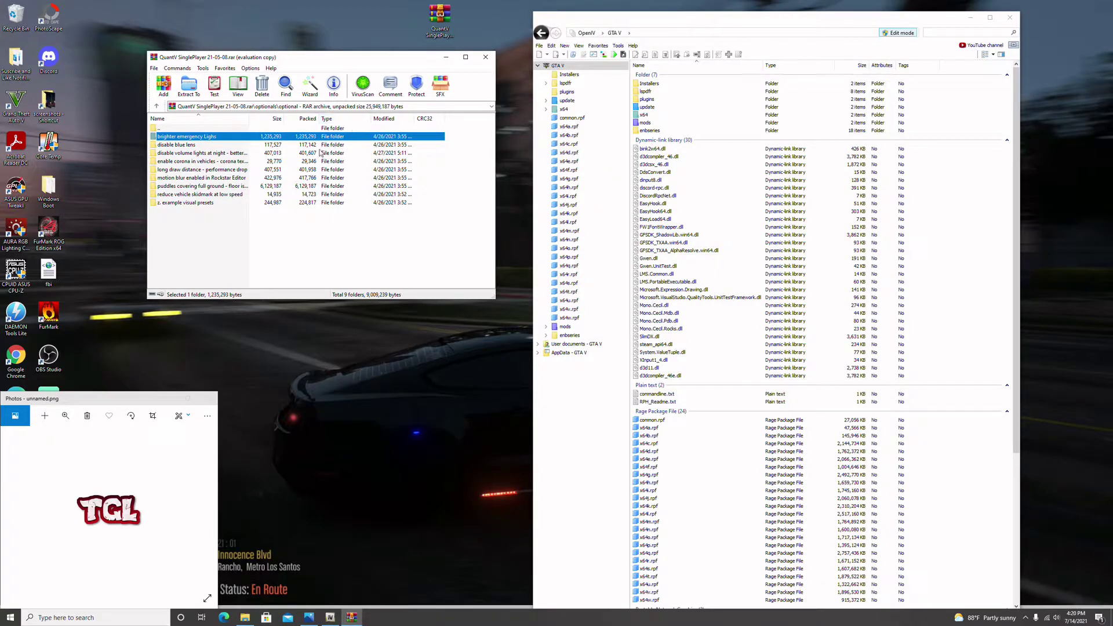
Step: Close the QuantV archive in WinRAR and delete the QuantV SinglePlayer archive from the desktop
click(157, 107)
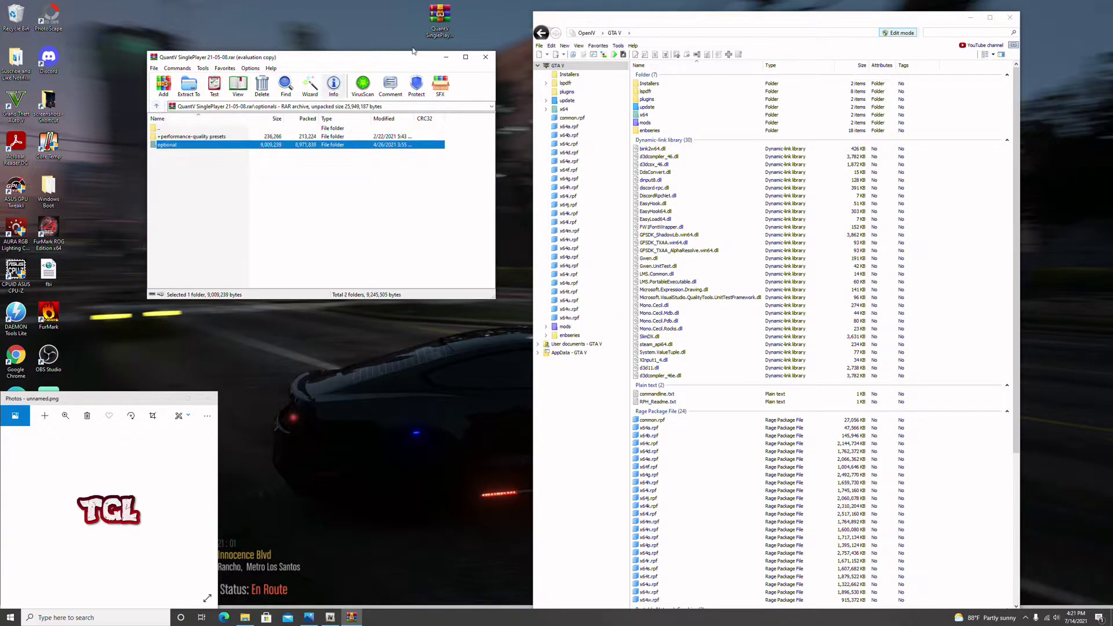
click(489, 61)
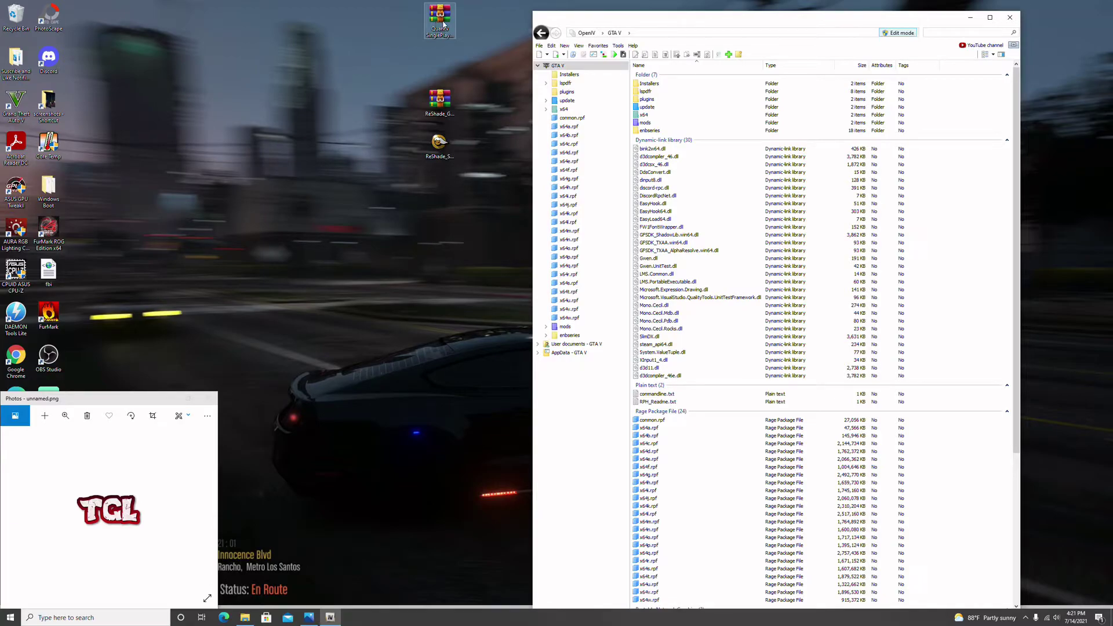
drag(444, 26, 89, 30)
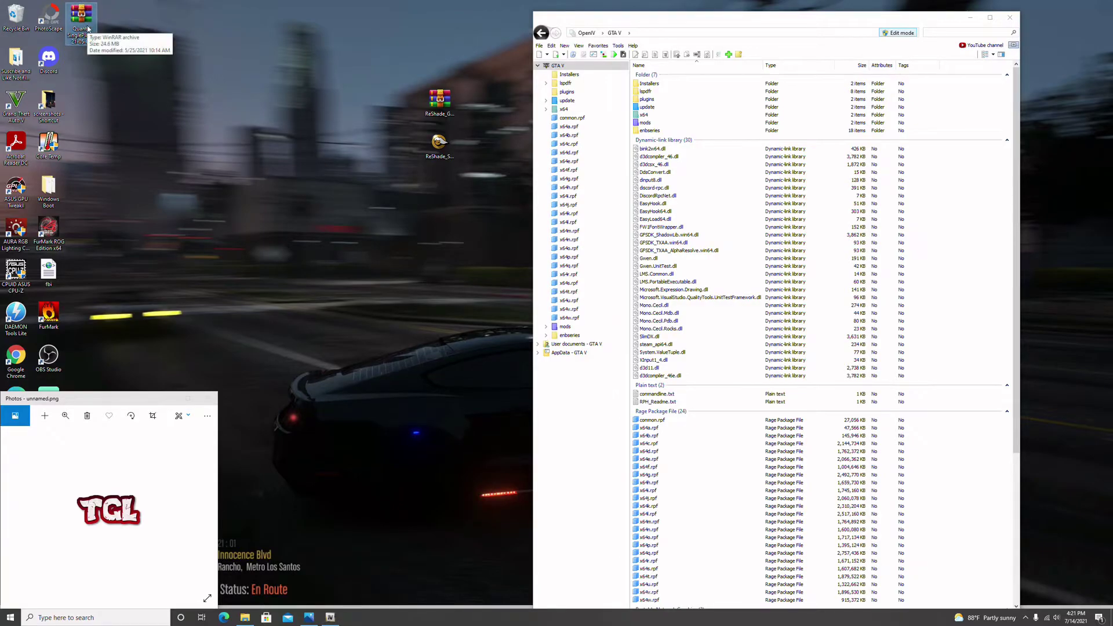
key(Delete)
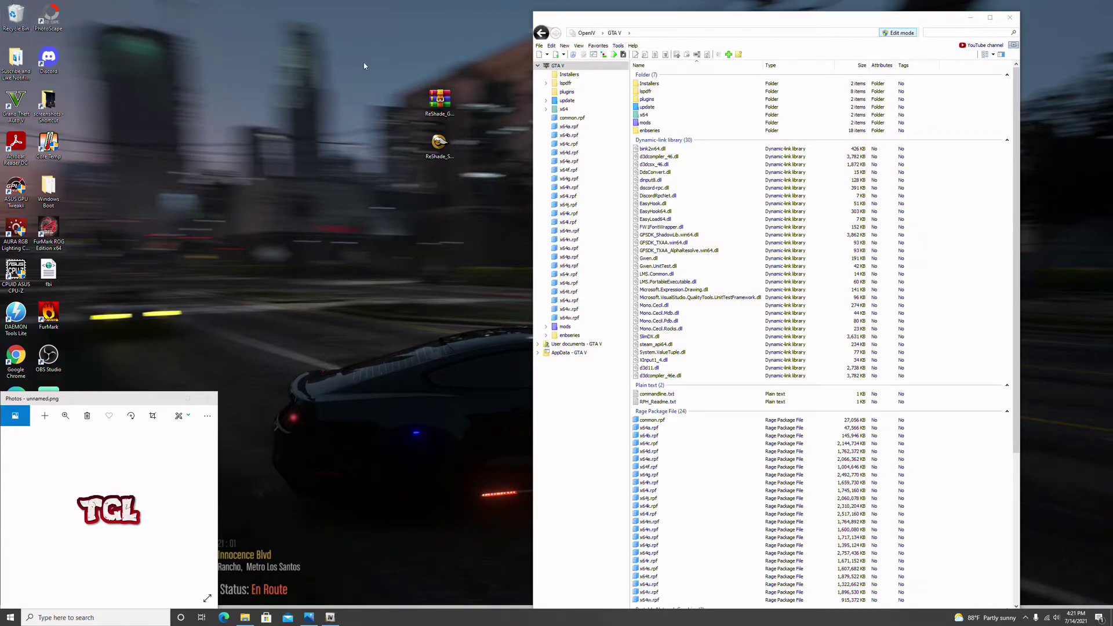
Step: Move the ReShade desktop icons left, turn off OpenIV's Edit mode, and close OpenIV
drag(427, 105, 266, 61)
drag(435, 141, 267, 138)
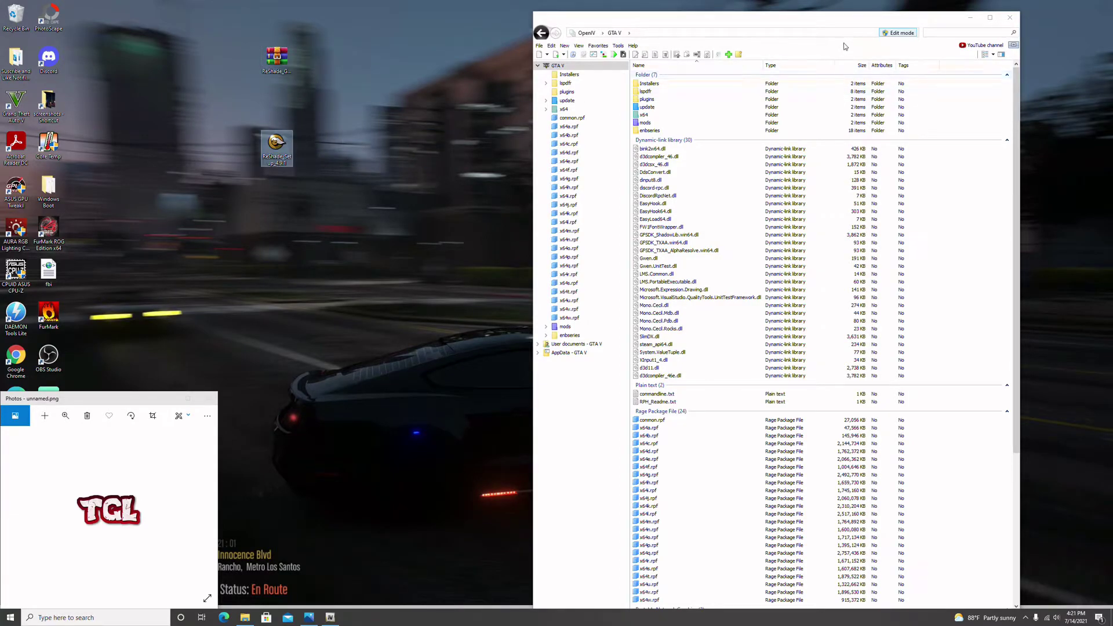
click(900, 34)
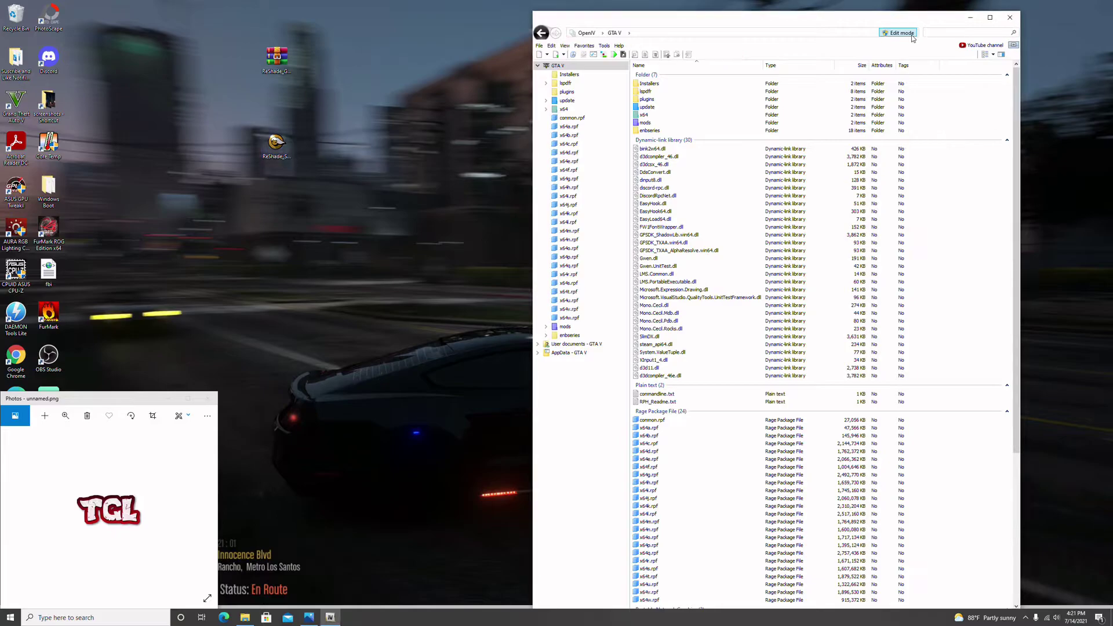
click(1011, 19)
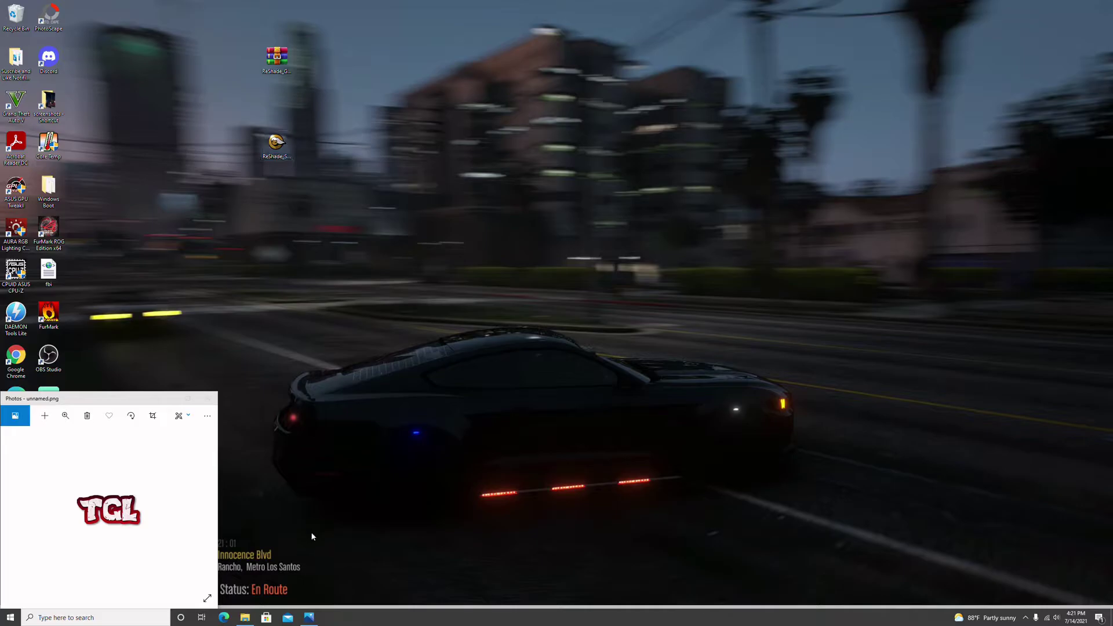
click(245, 618)
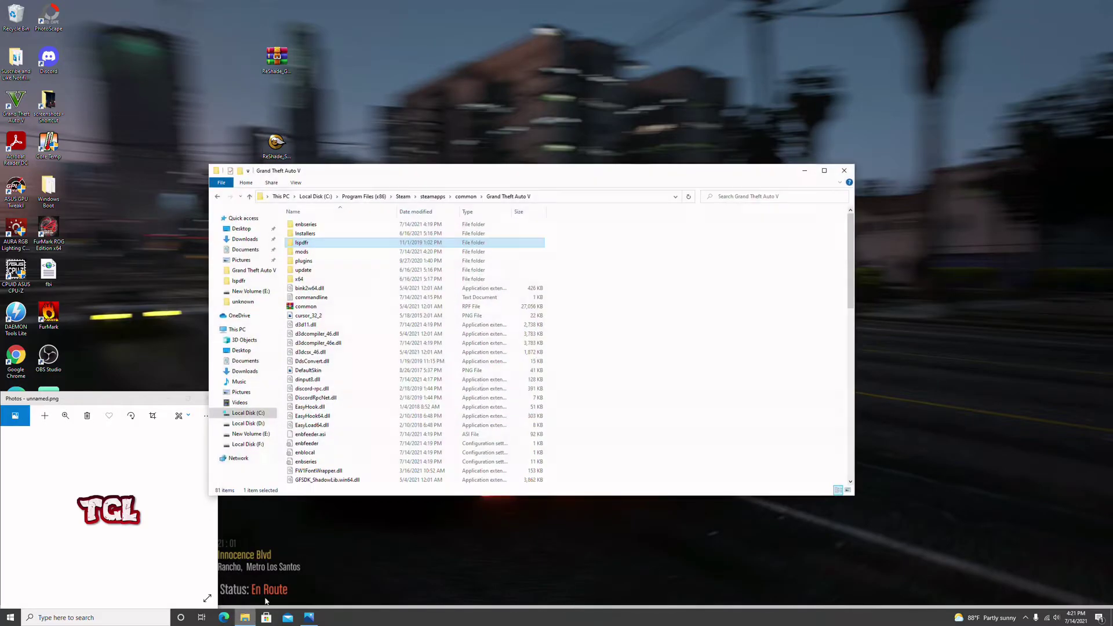
click(844, 173)
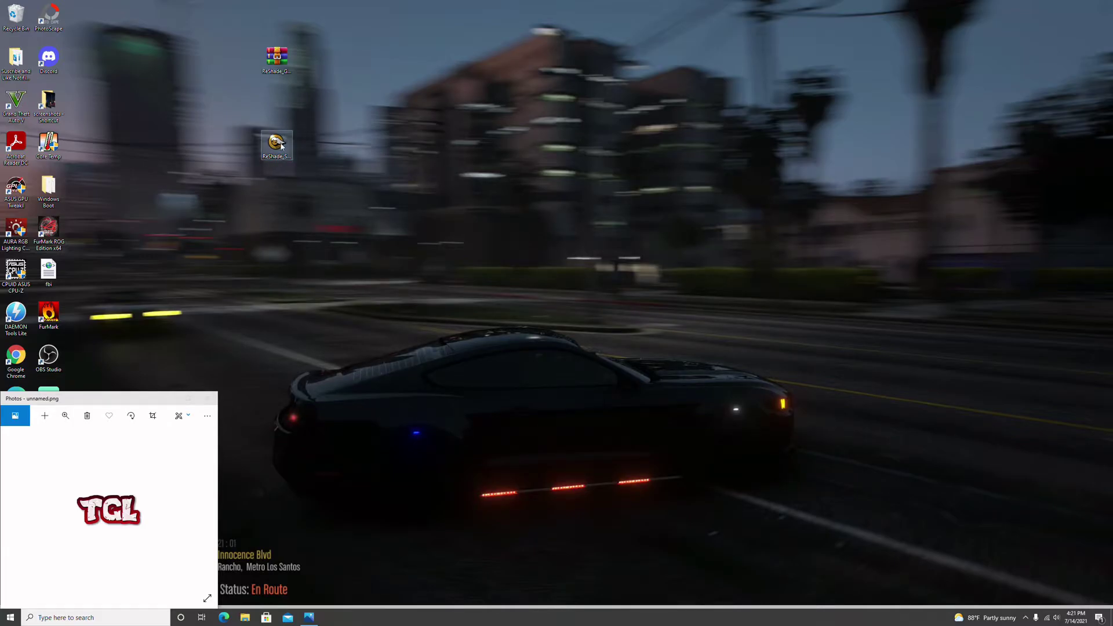
drag(283, 145, 308, 146)
double_click(308, 146)
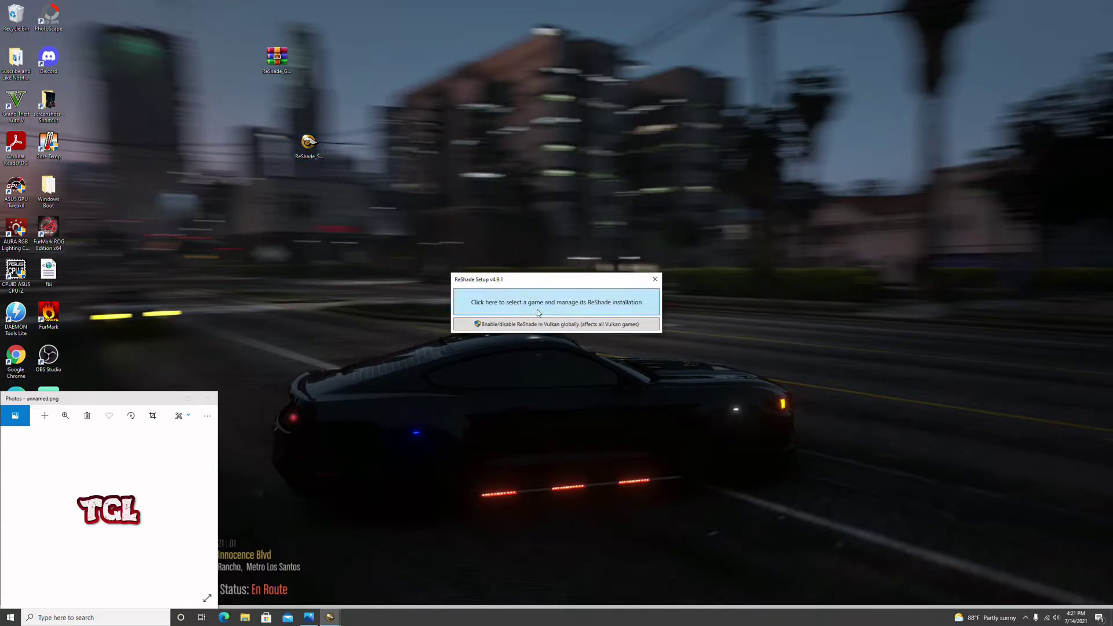
Step: Pick the Grand Theft Auto V (GTA5.exe) entry from ReShade's game list and use it
click(607, 312)
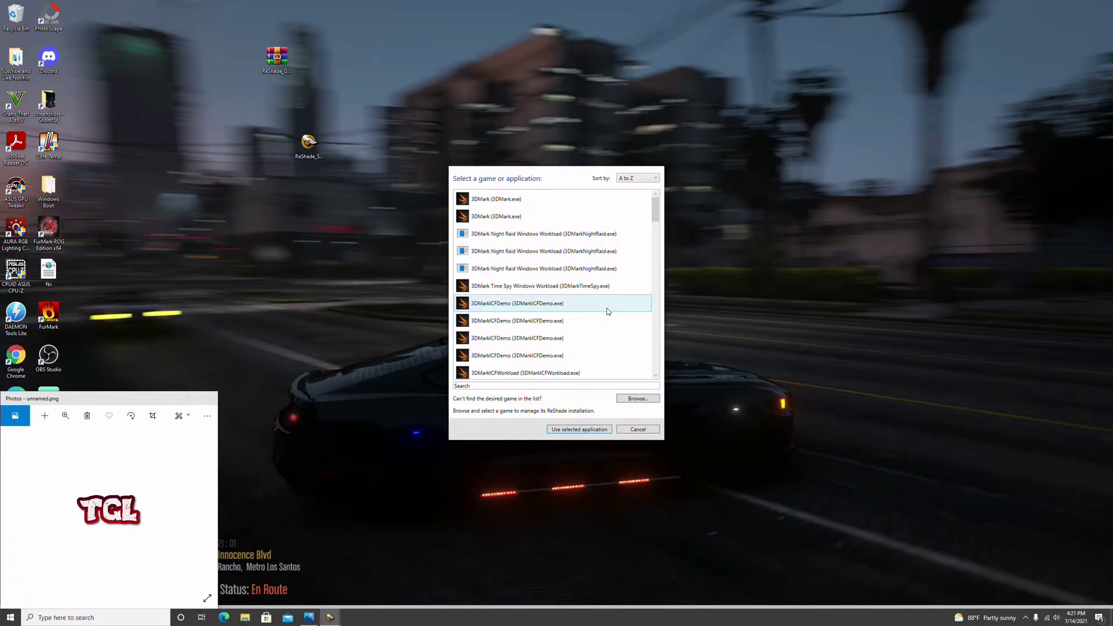
scroll(616, 263, down, 1)
scroll(606, 249, up, 1)
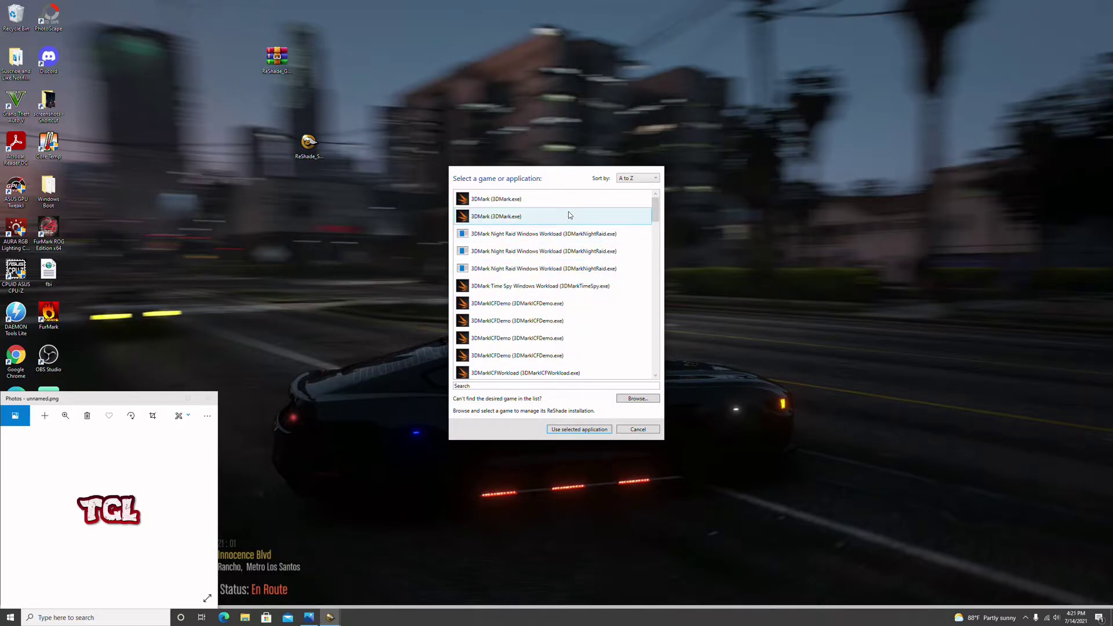
scroll(577, 224, down, 5)
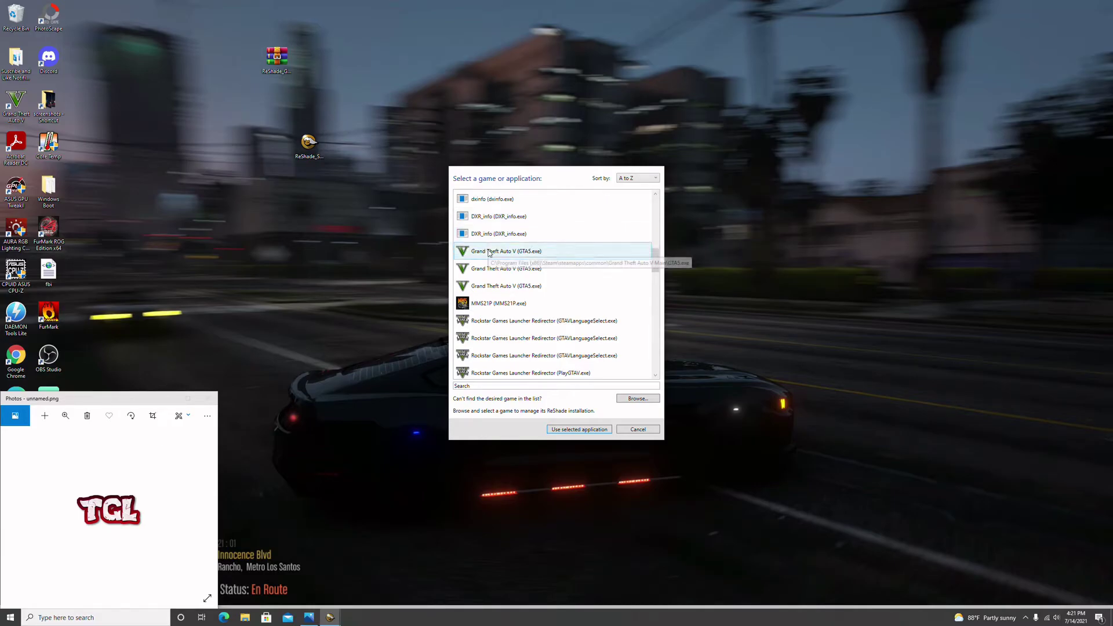
click(540, 255)
click(542, 268)
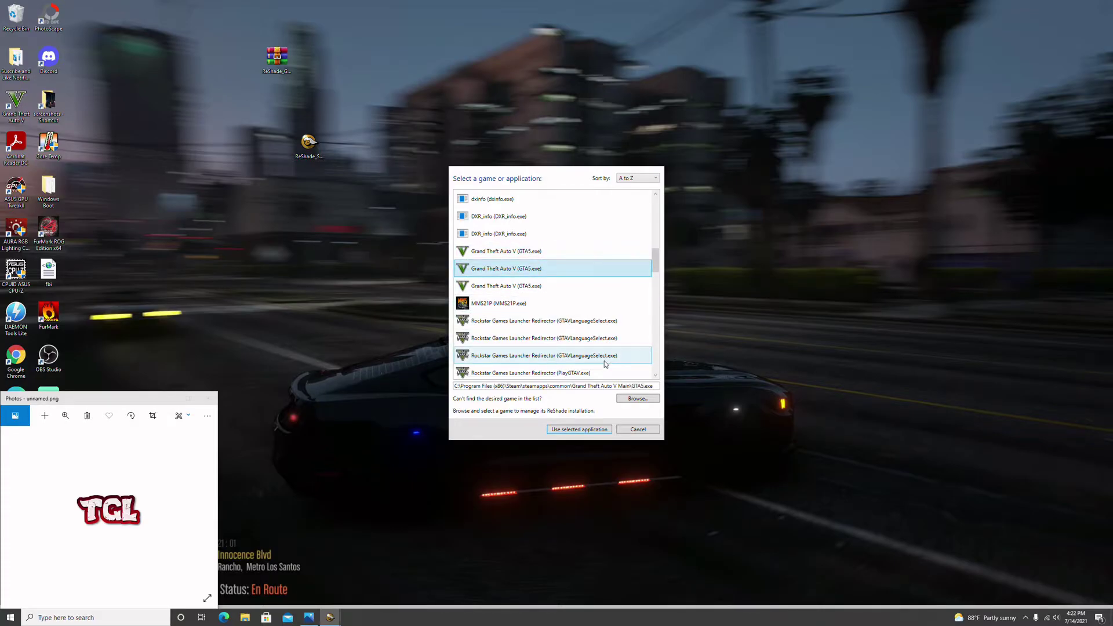
click(544, 254)
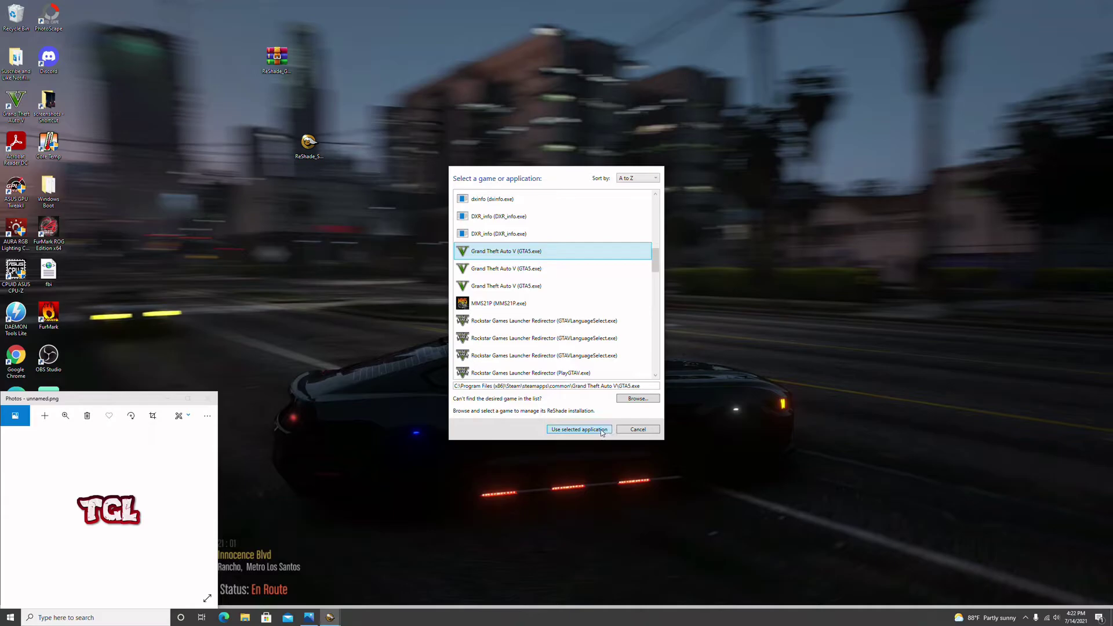
click(583, 430)
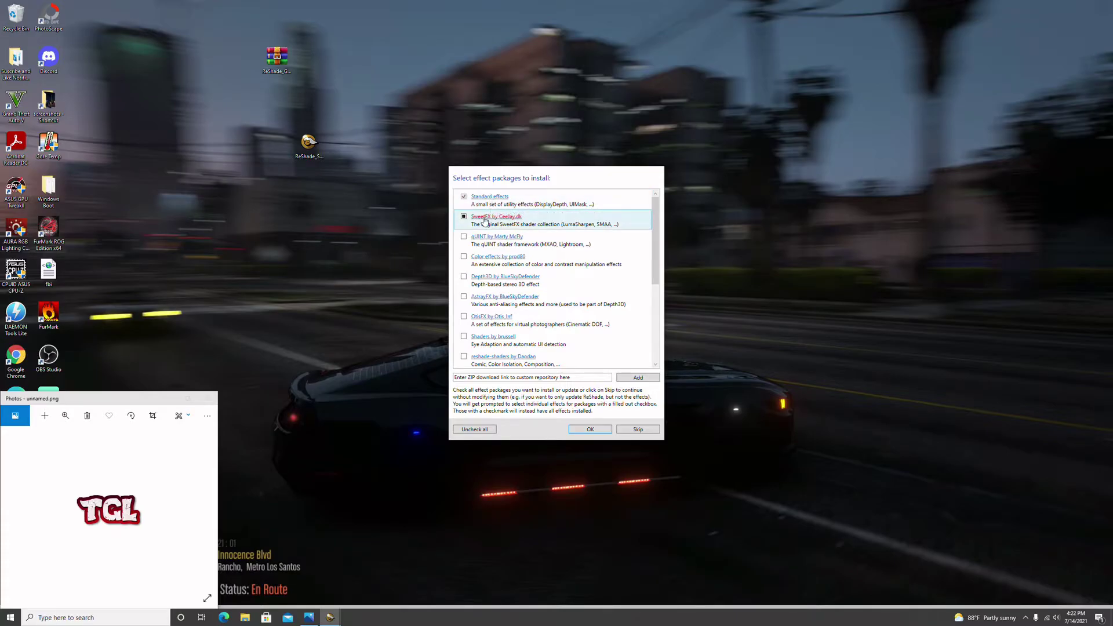
Step: Confirm the Standard effects and SweetFX packages and SweetFX file list, then close ReShade Setup
scroll(626, 285, down, 3)
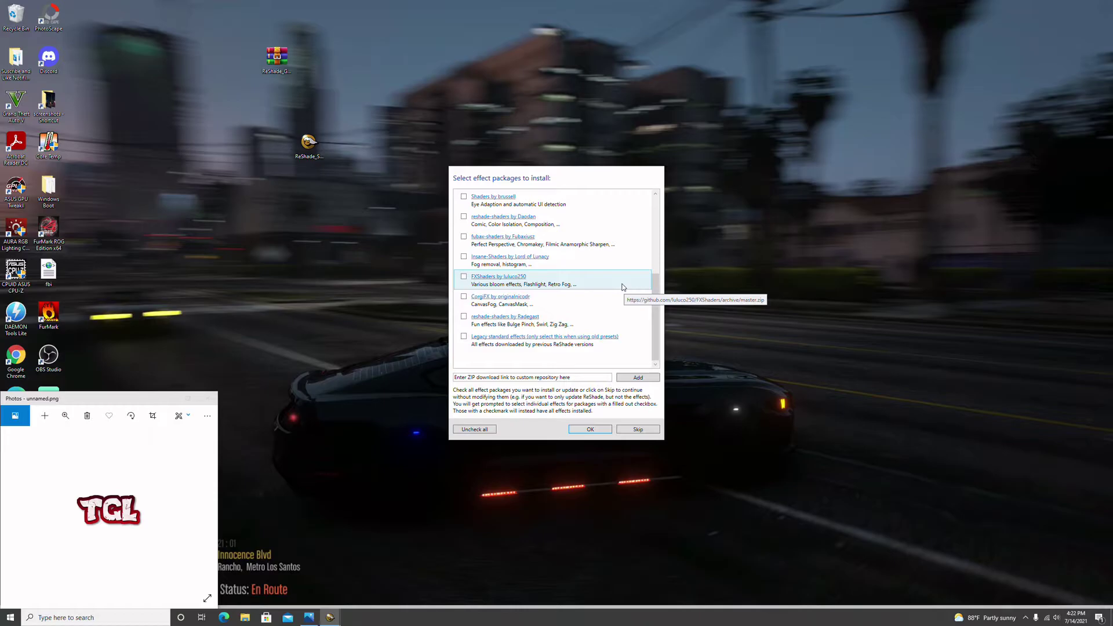
click(588, 429)
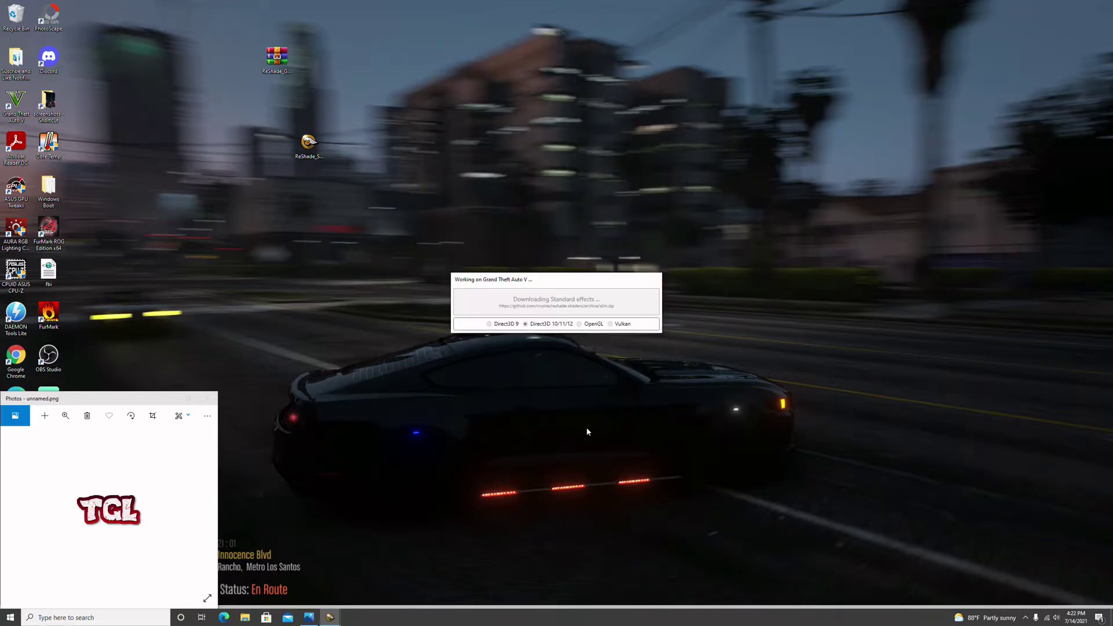
click(626, 432)
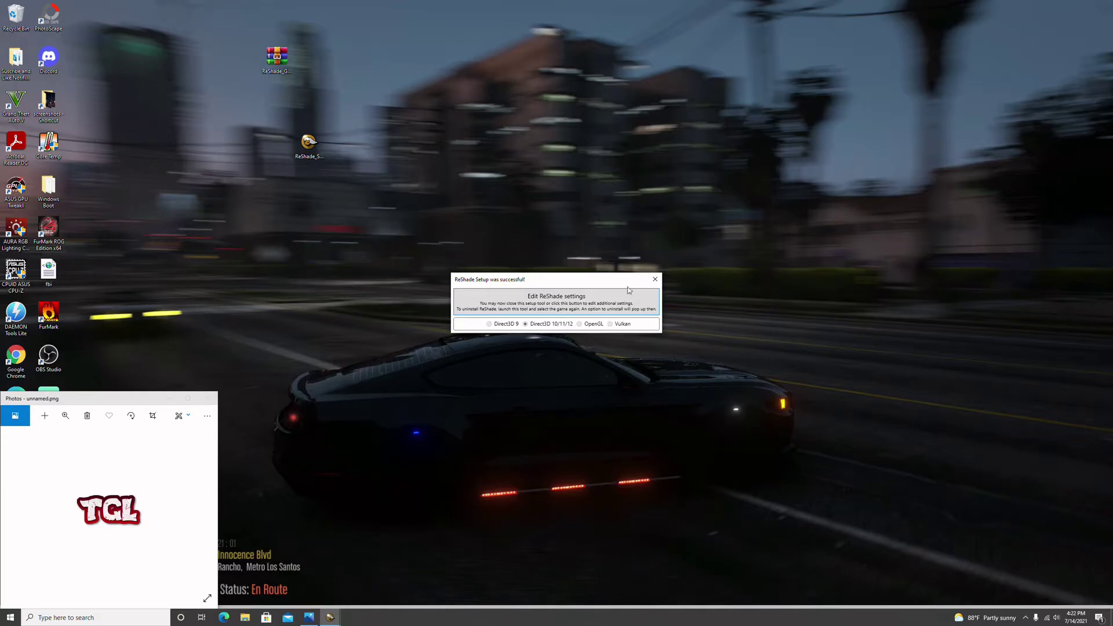
click(656, 281)
click(654, 280)
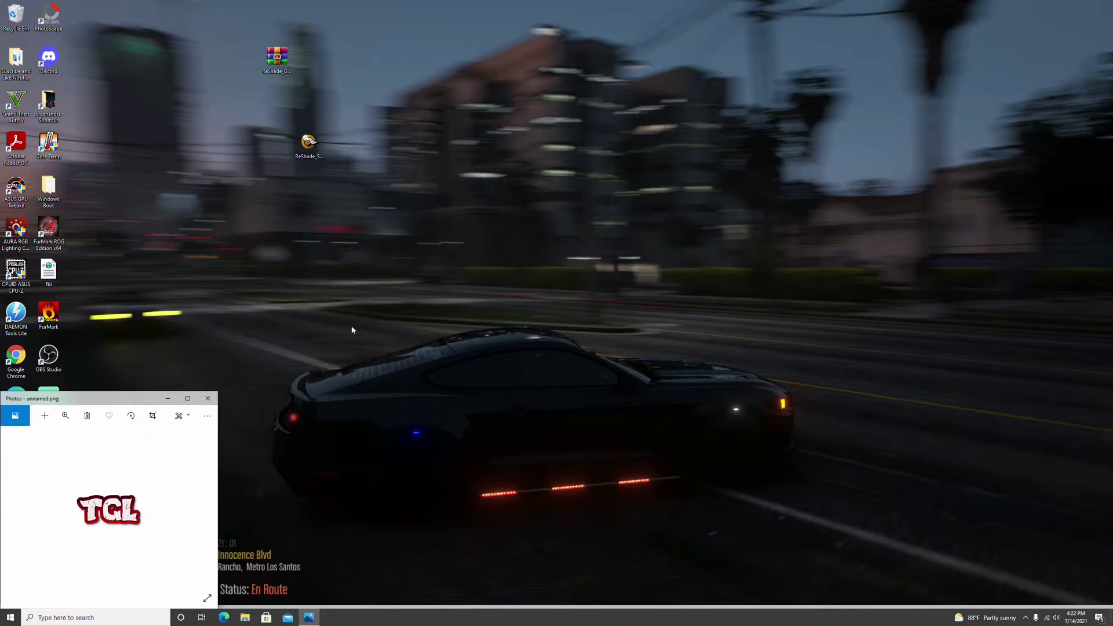
Step: Reopen the Grand Theft Auto V folder, recycle ReShade_Setup, and open ReShade_GI_Beta_0.17.0.2.zip
drag(81, 399, 978, 13)
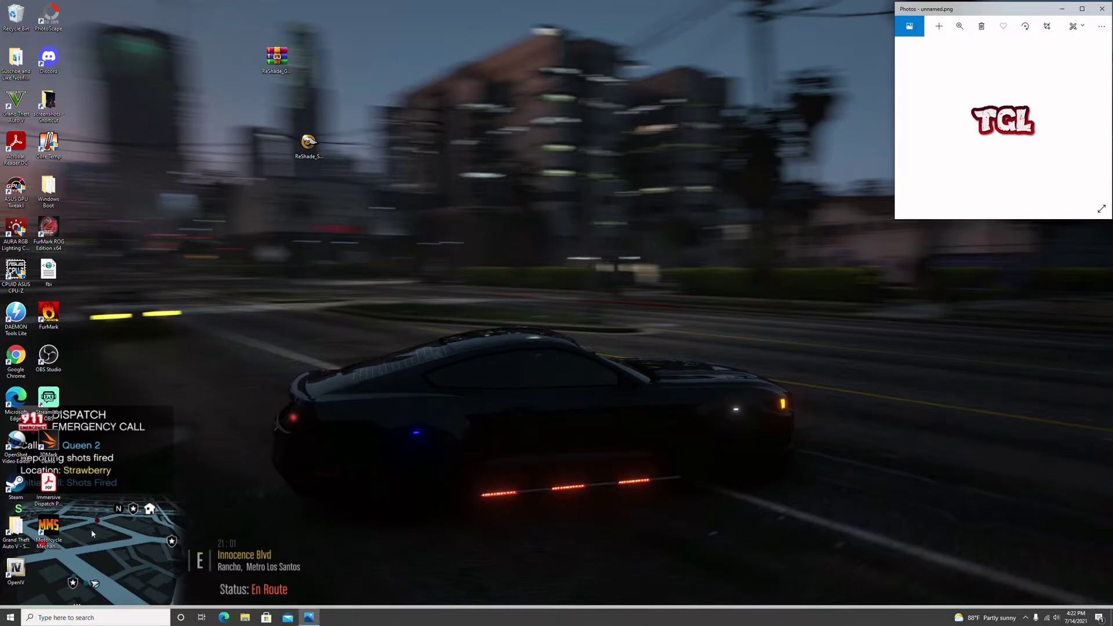
double_click(16, 527)
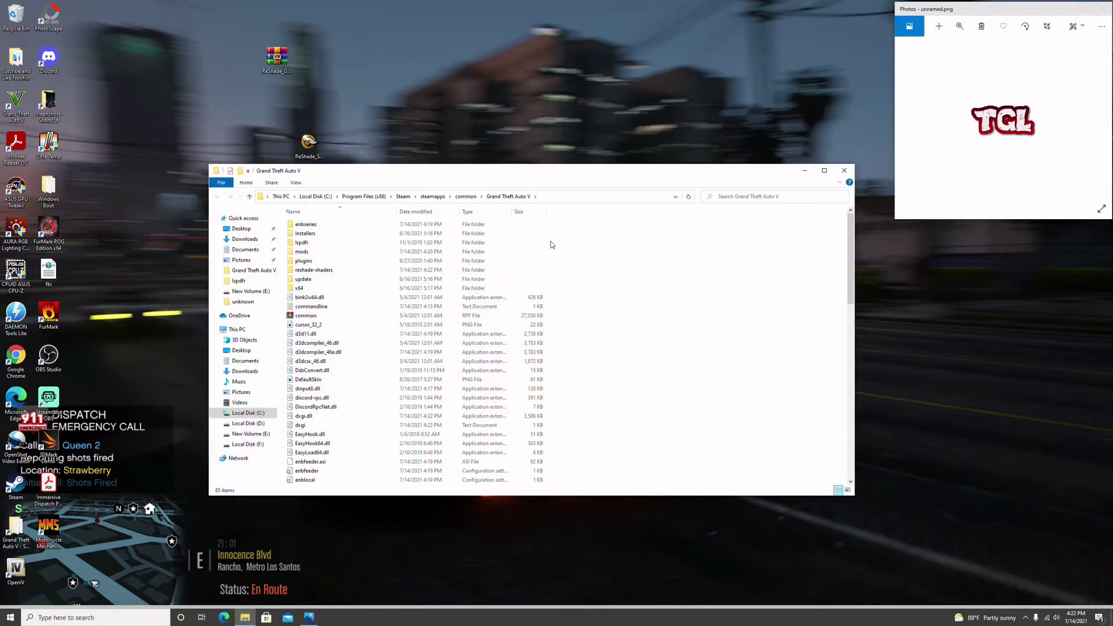
drag(310, 144, 17, 26)
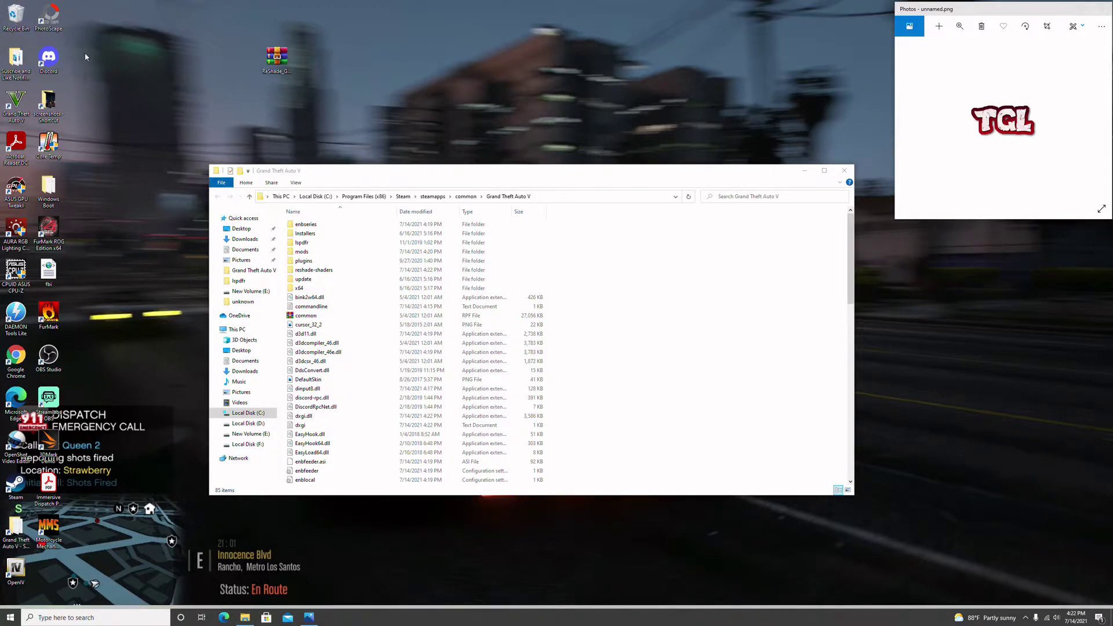
double_click(278, 56)
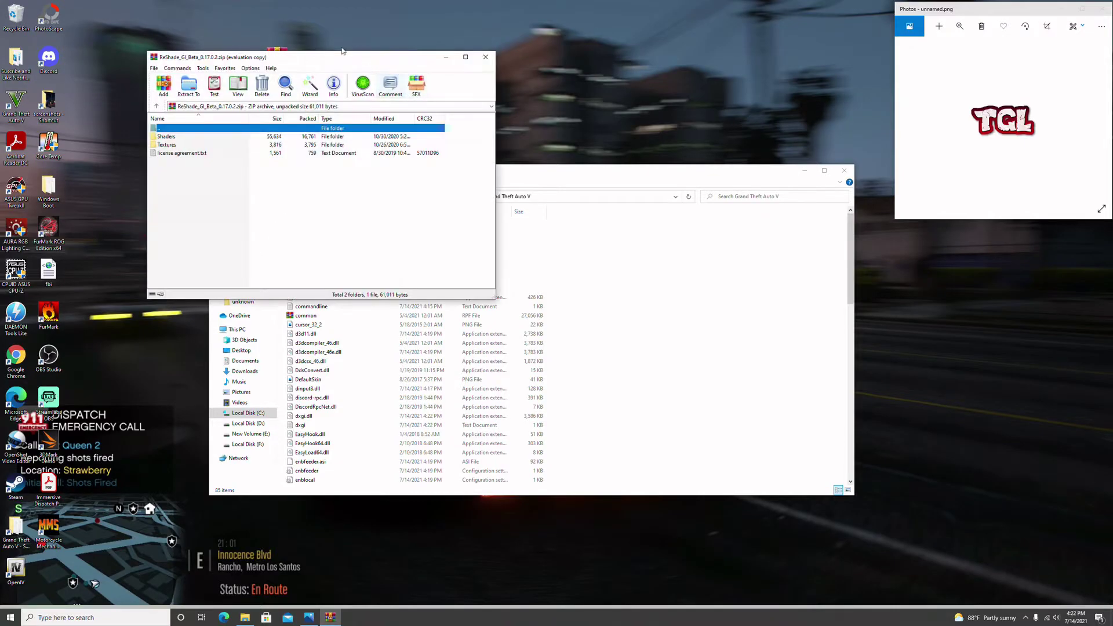
Step: Copy the zip's Shaders and Textures folders into GTA V's reshade-shaders folder, replacing the old ones, and close WinRAR
drag(317, 61, 272, 20)
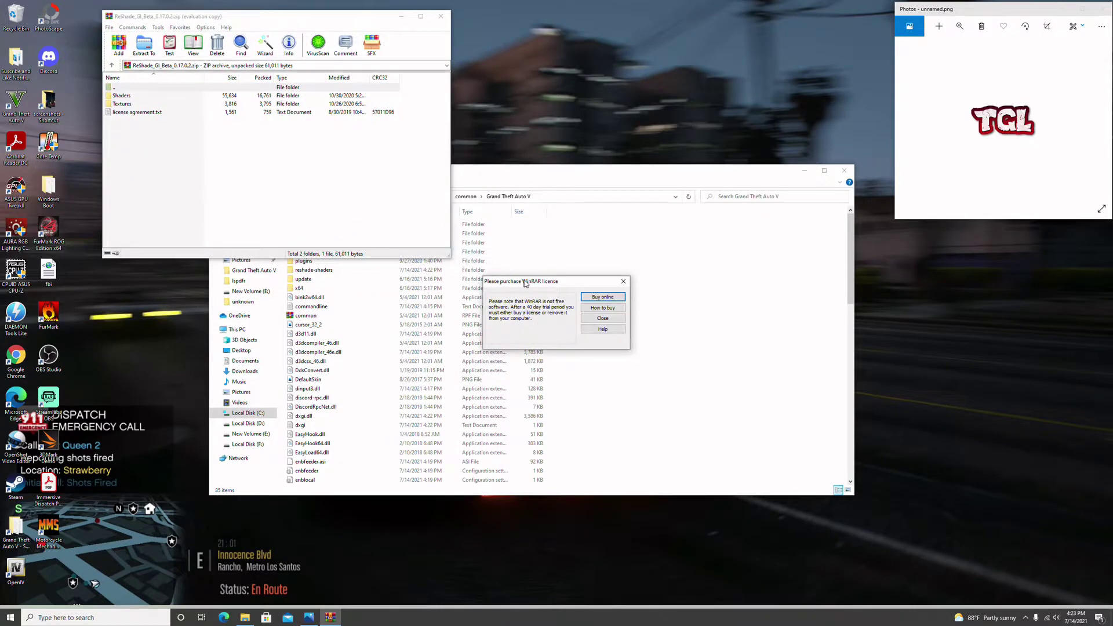
click(616, 323)
drag(581, 176, 745, 221)
drag(325, 60, 260, 25)
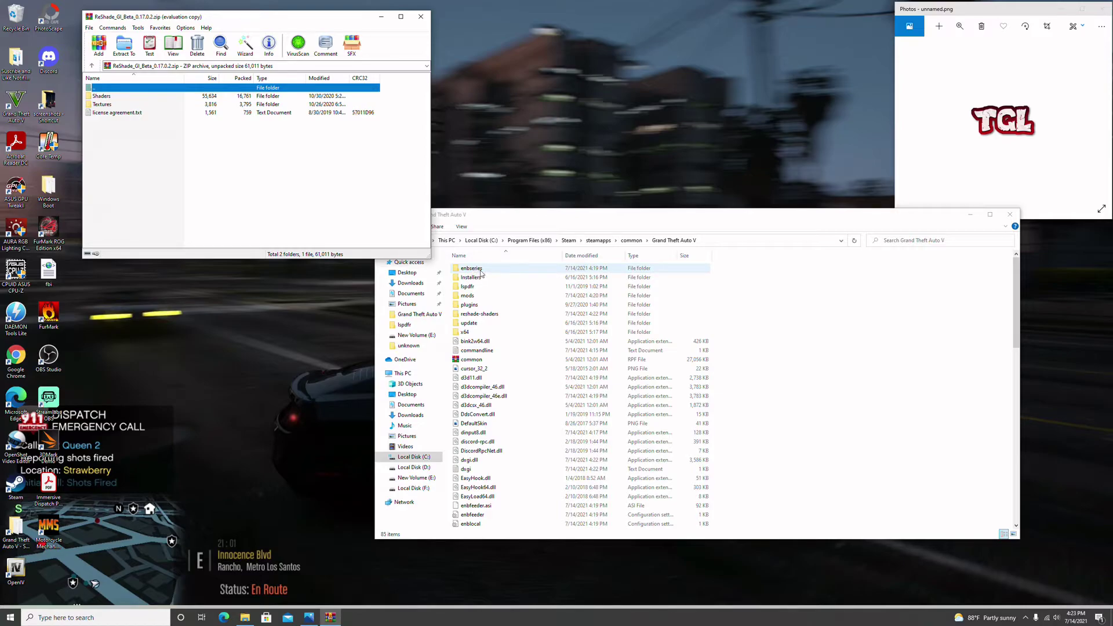
double_click(489, 316)
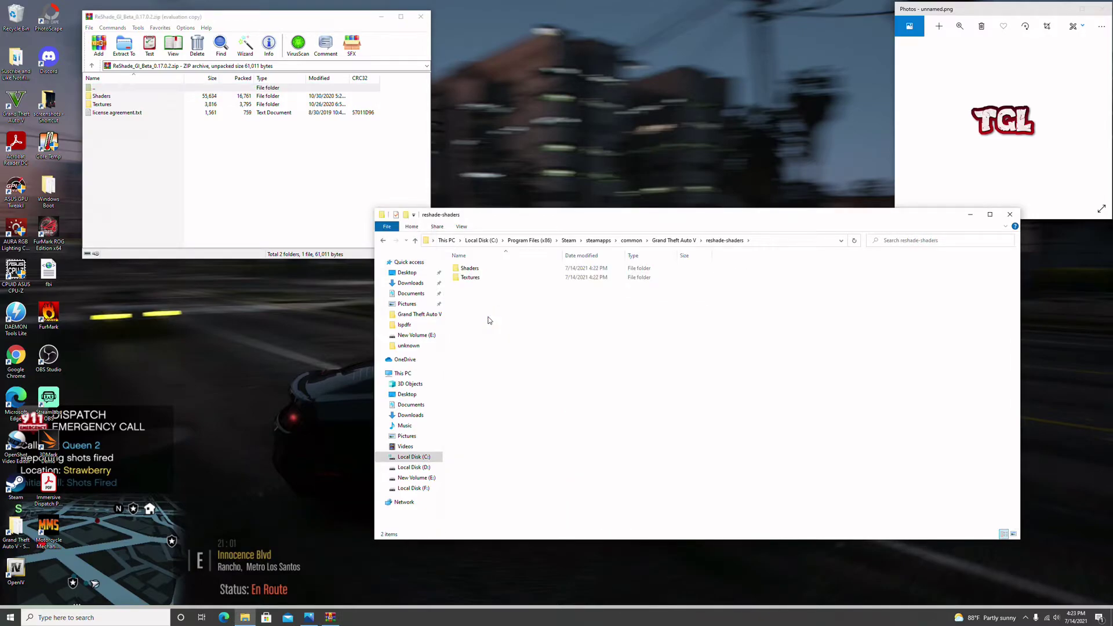
drag(391, 100, 329, 106)
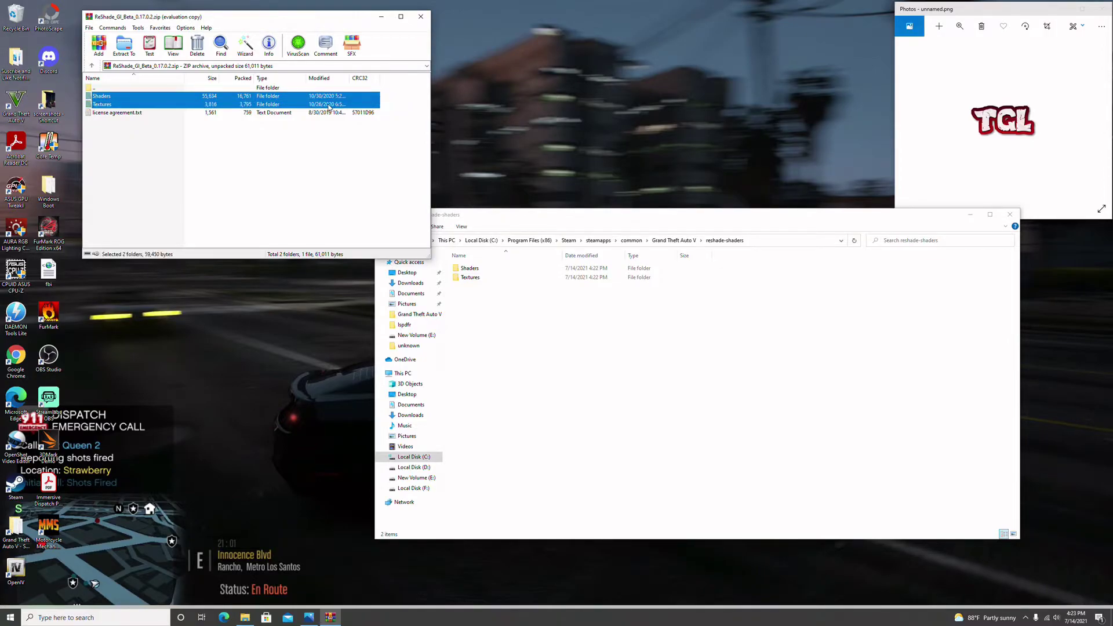
drag(107, 103, 910, 406)
click(673, 392)
click(420, 16)
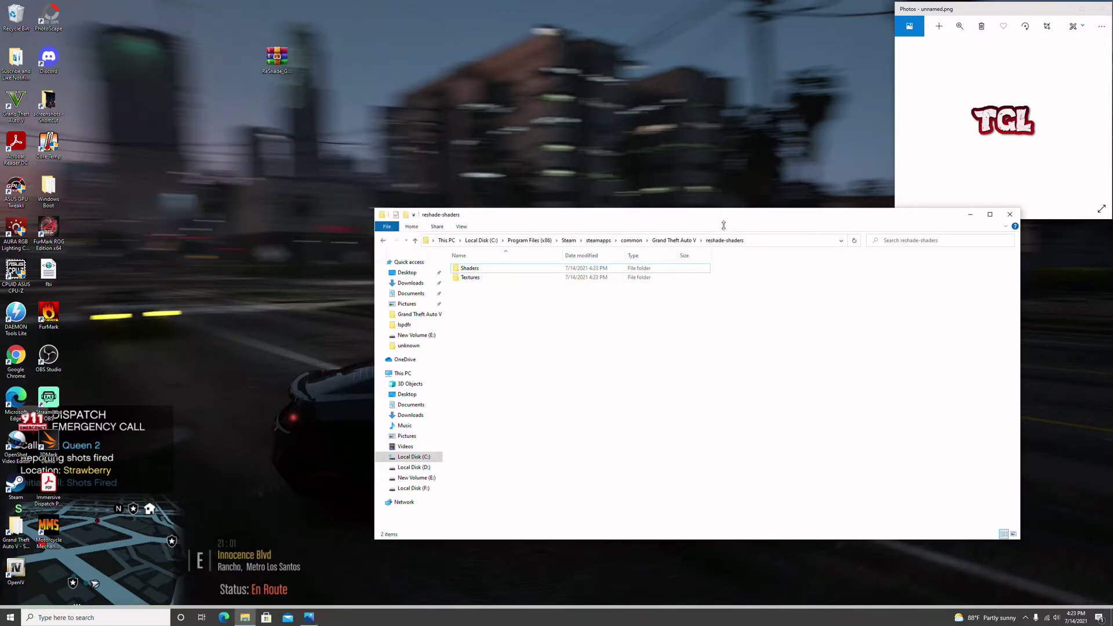
Step: Close the game folder window, recycle the ReShade zip, and refresh the desktop
click(1011, 214)
drag(284, 61, 128, 51)
right_click(194, 77)
click(235, 116)
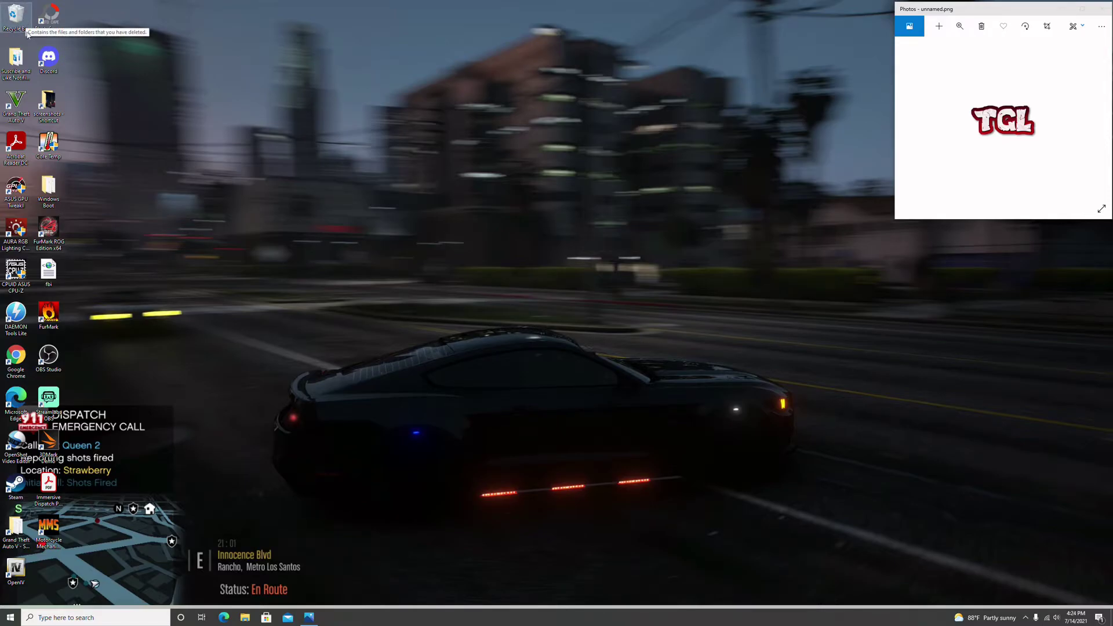
Step: Enlarge the logo image window and reopen the Grand Theft Auto V folder
mouse_move(1103, 77)
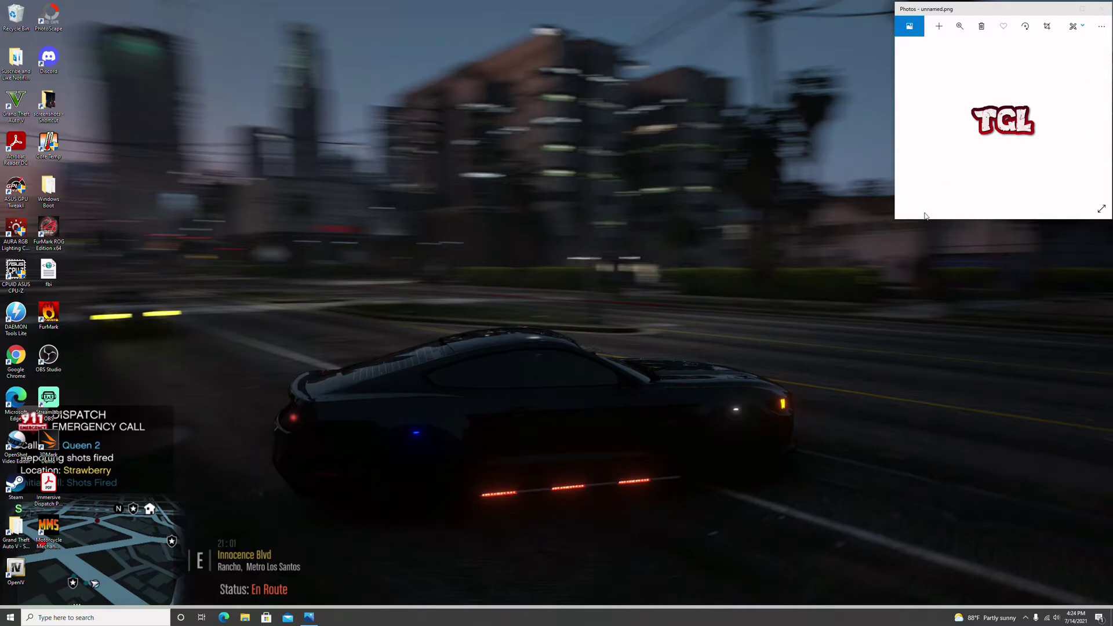
drag(895, 220, 813, 246)
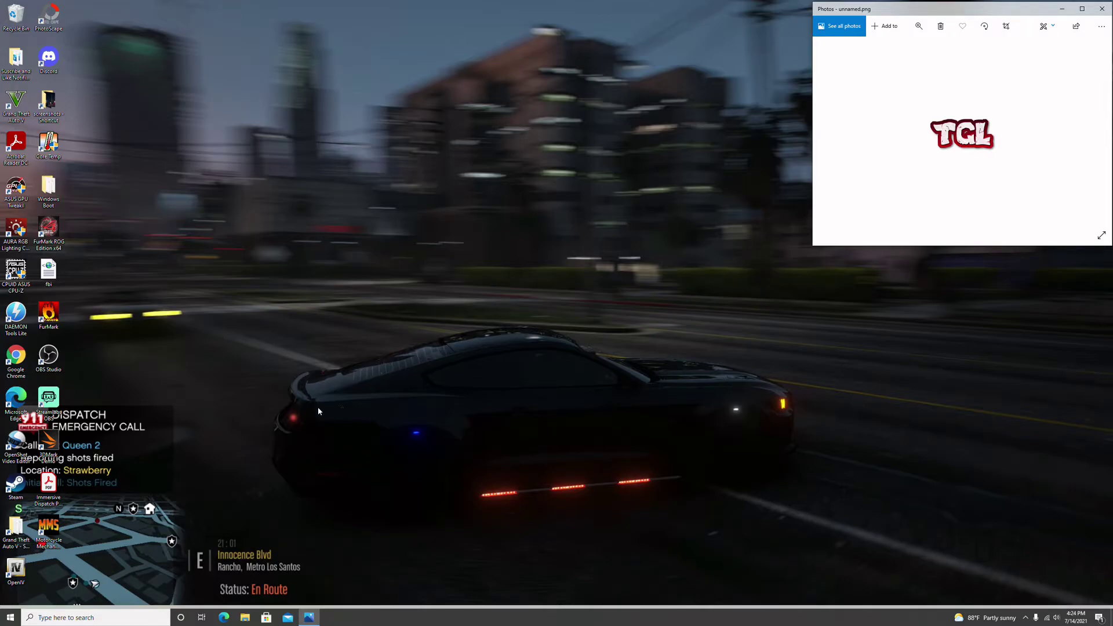
double_click(17, 527)
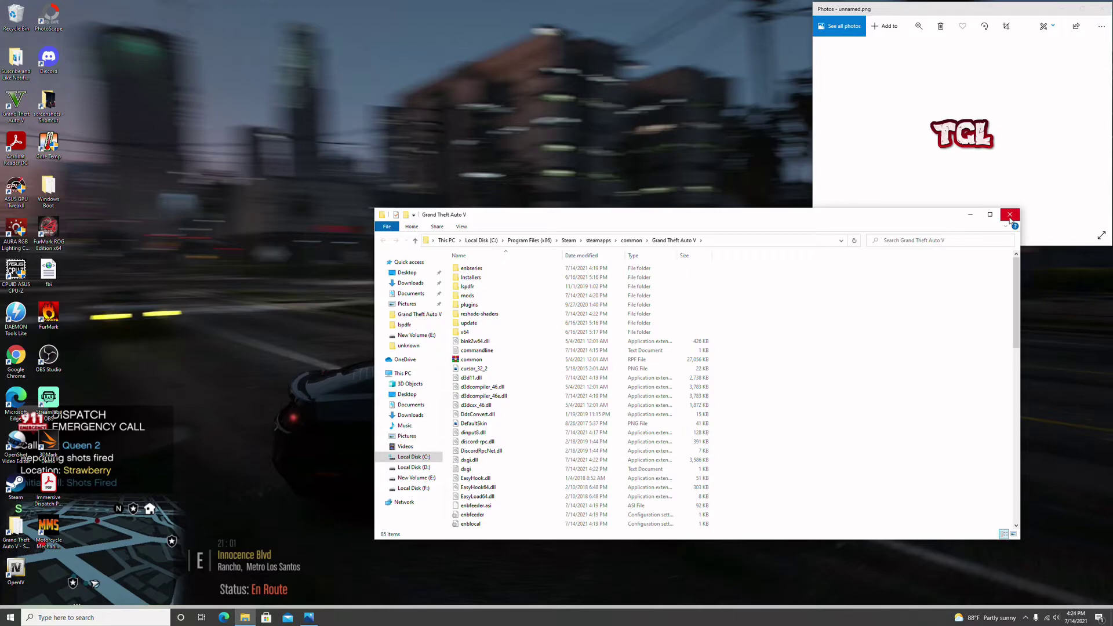
Step: Run RAGEPluginHook.exe from further down the Grand Theft Auto V folder
scroll(797, 355, down, 5)
scroll(797, 355, down, 10)
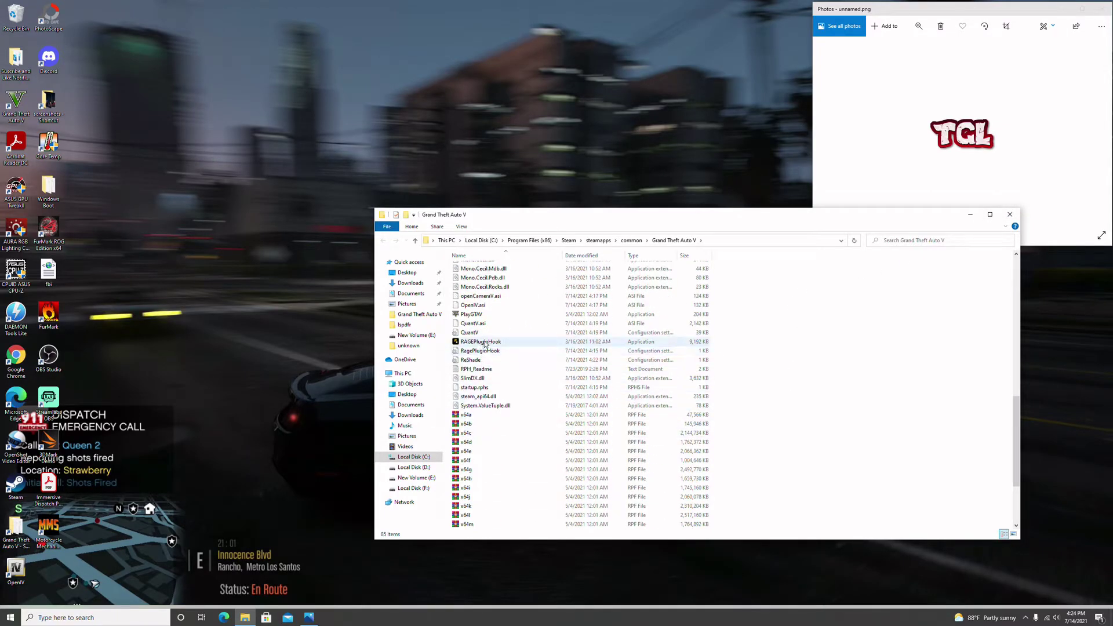
click(485, 343)
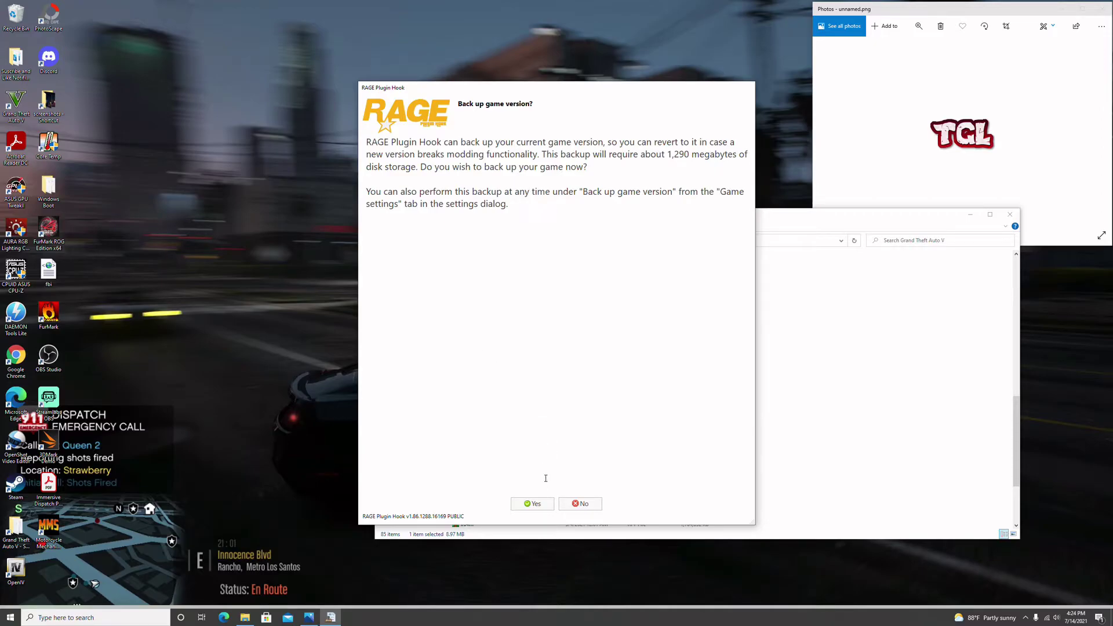
Step: Accept the game version backup and set RAGE Plugin Hook to load all plugins on startup
click(524, 506)
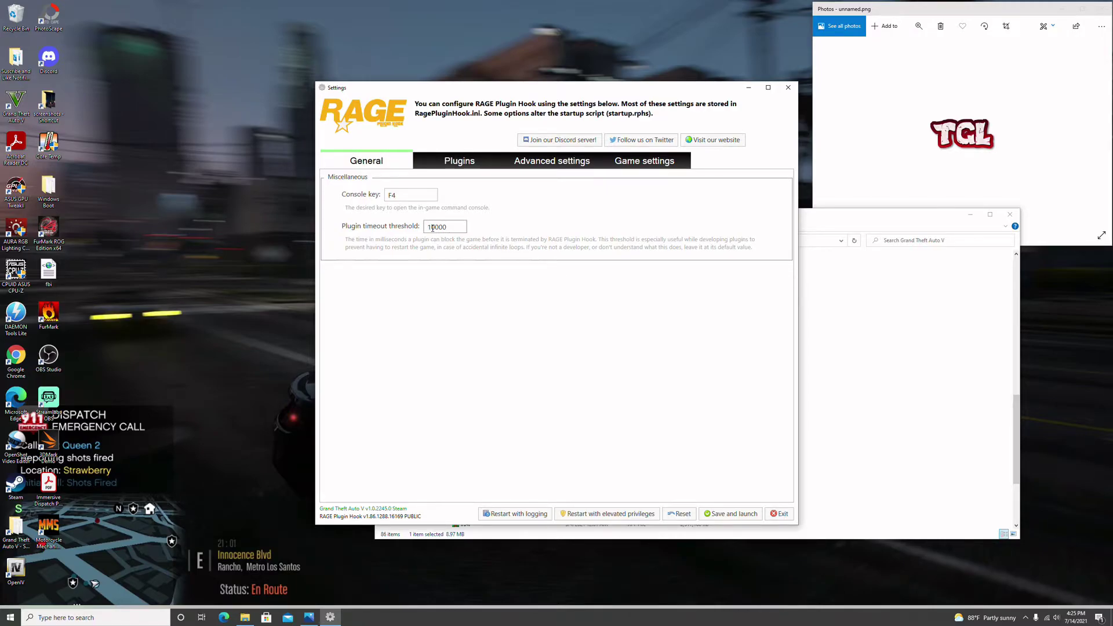
click(472, 168)
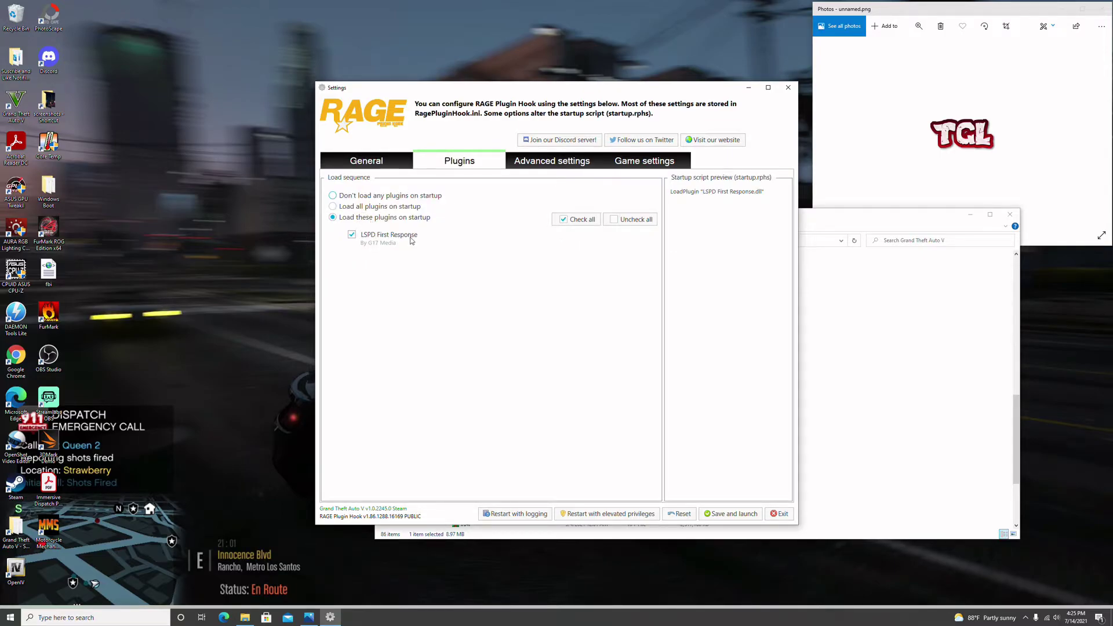
click(377, 207)
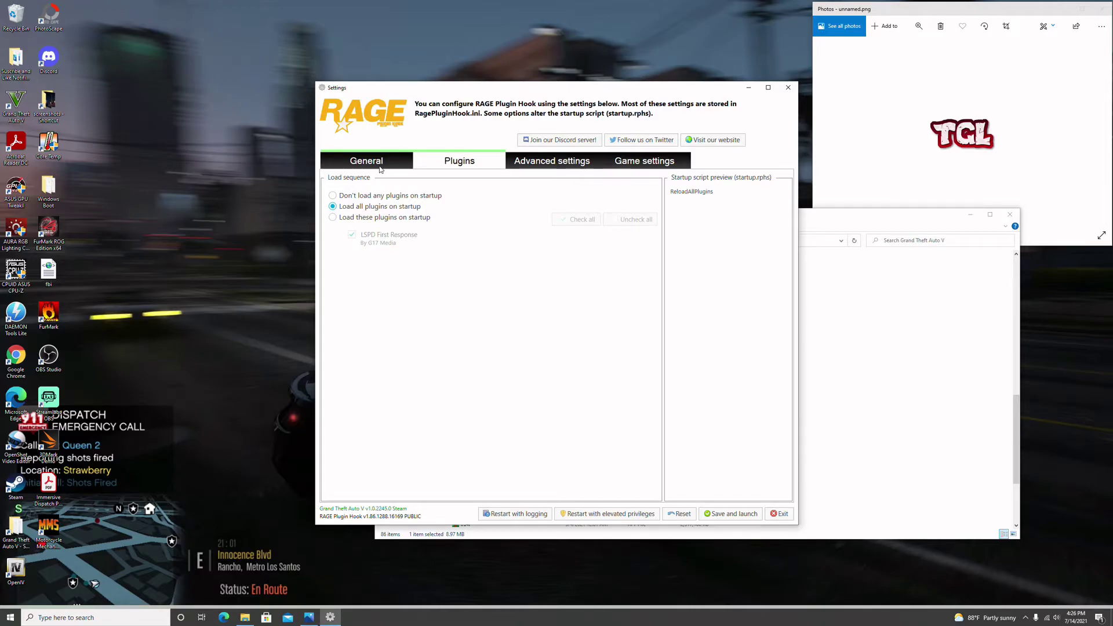
Step: Save the RAGE Plugin Hook settings and launch, then dismiss the 'Failed to launch Steam' error
click(721, 515)
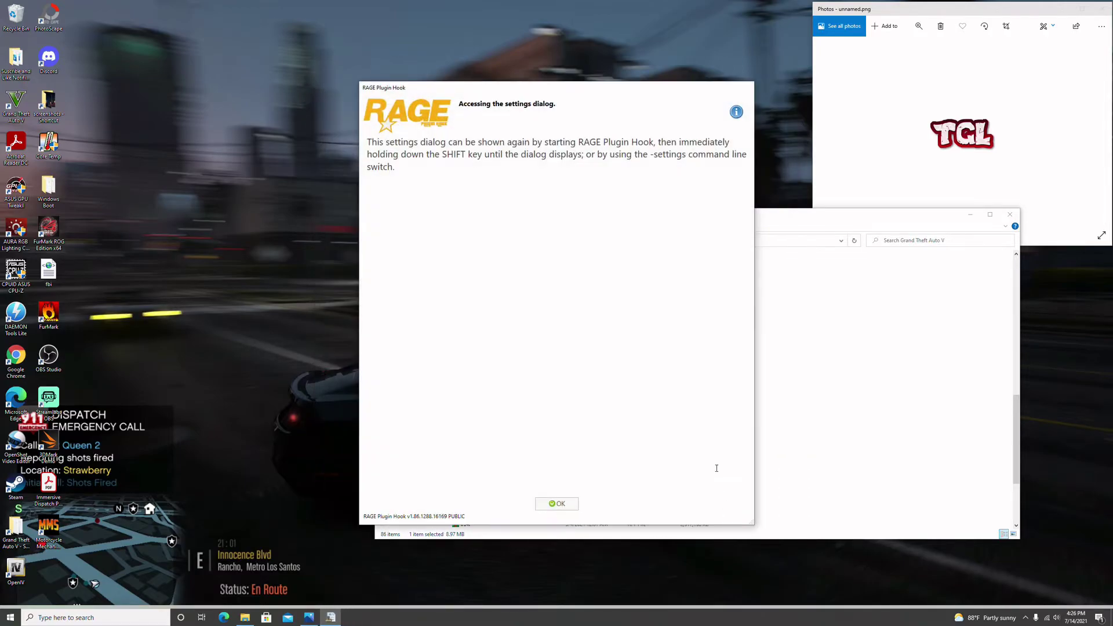
click(558, 504)
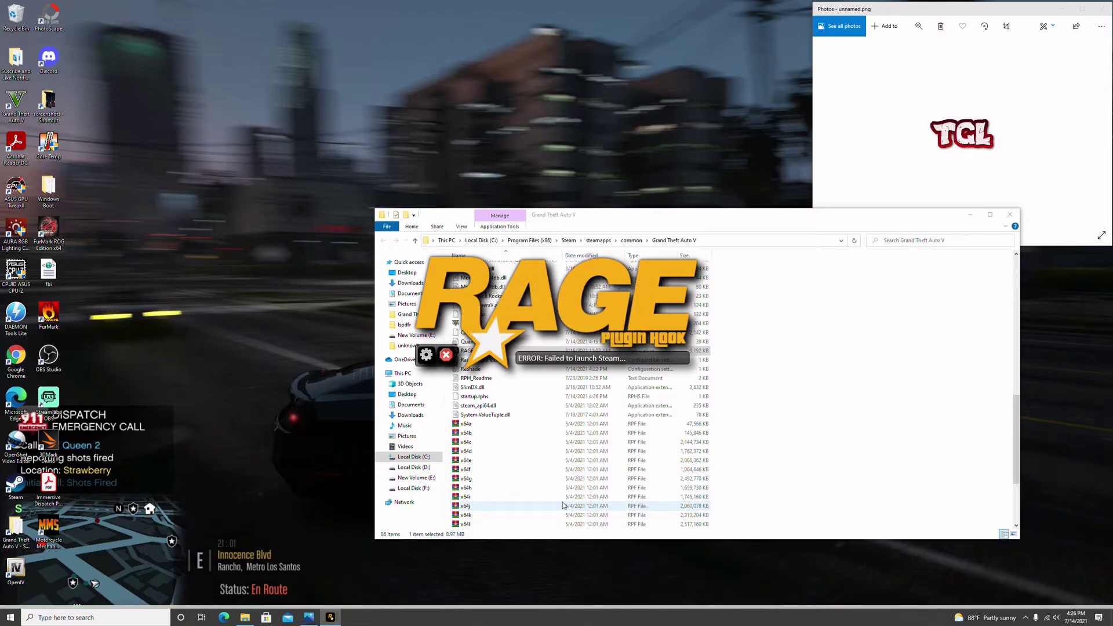
click(557, 504)
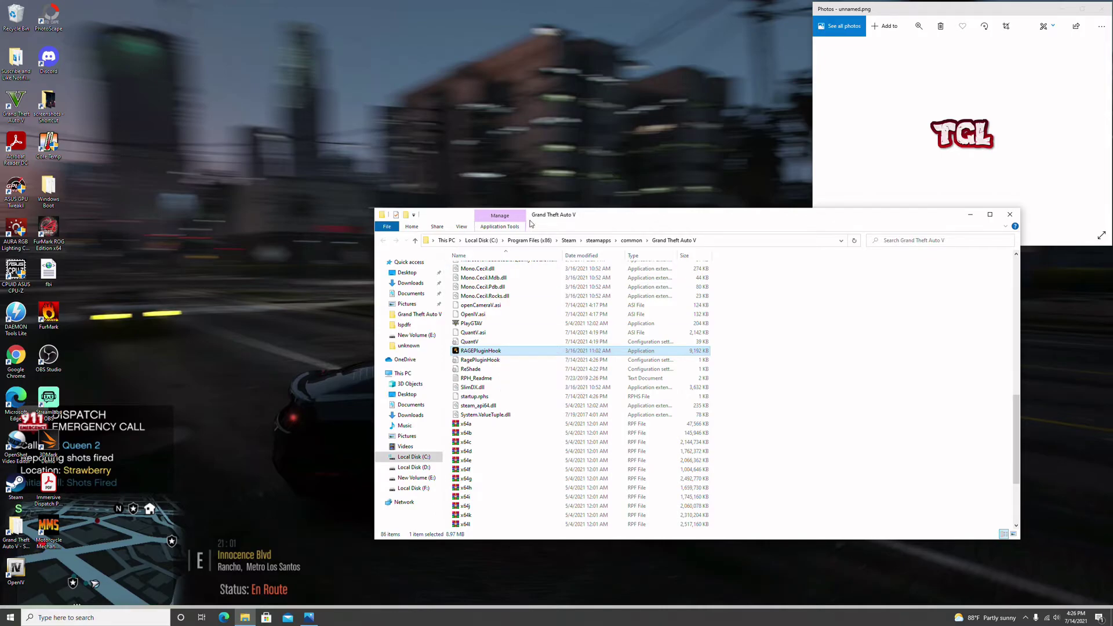
drag(530, 218, 424, 162)
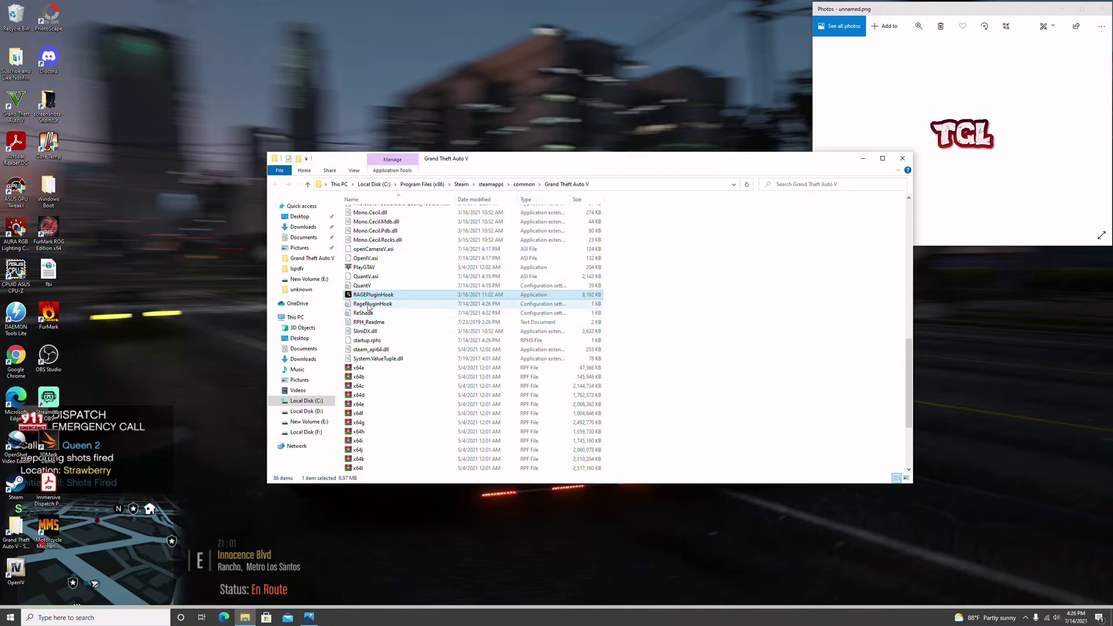
Step: Start Grand Theft Auto V from its desktop icon, then relaunch RAGEPluginHook.exe from the game folder
double_click(16, 108)
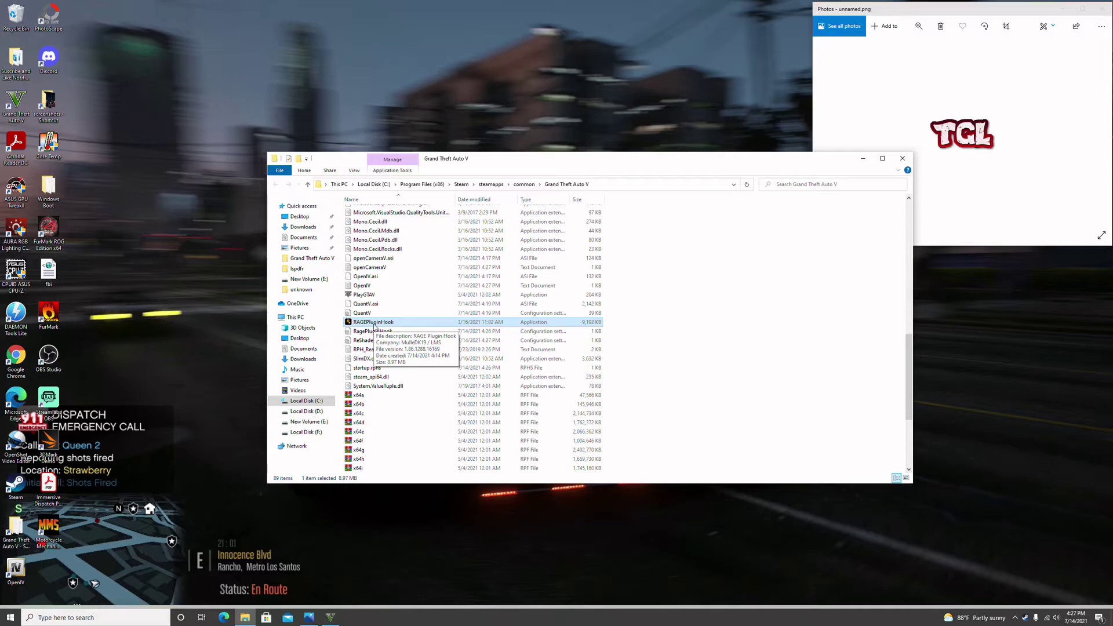
double_click(376, 323)
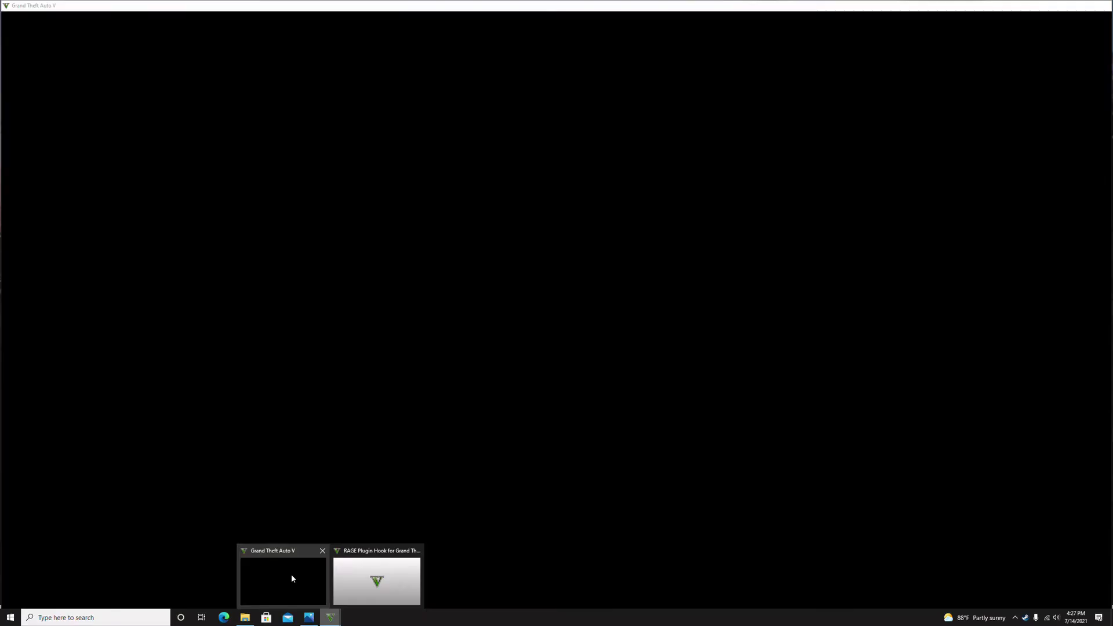
Step: Bring the Grand Theft Auto V window to the front from the taskbar while it loads
click(292, 578)
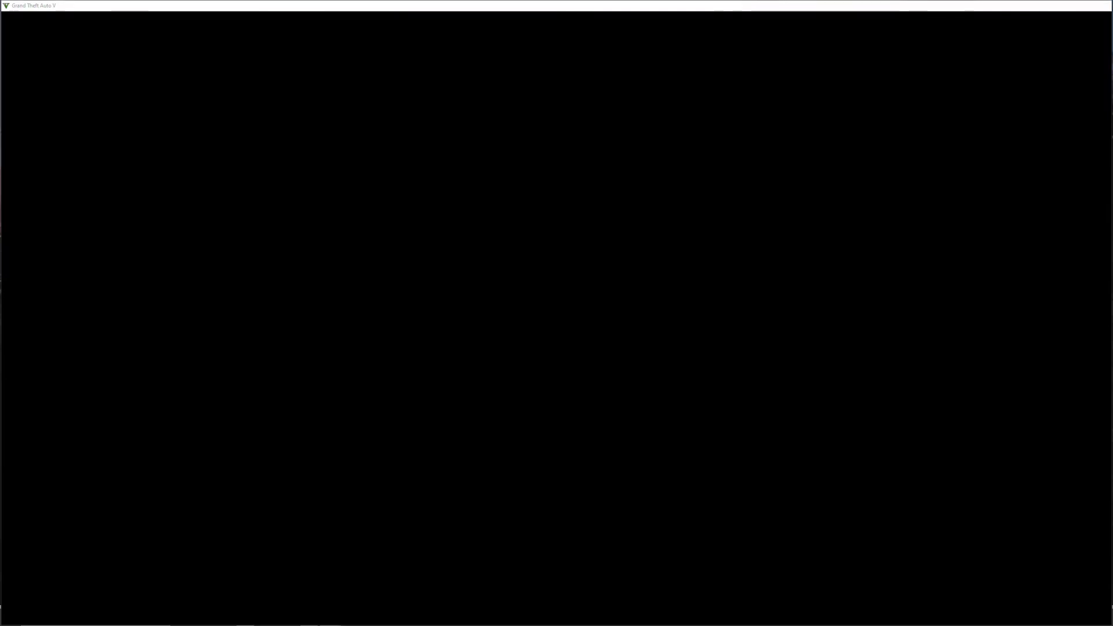